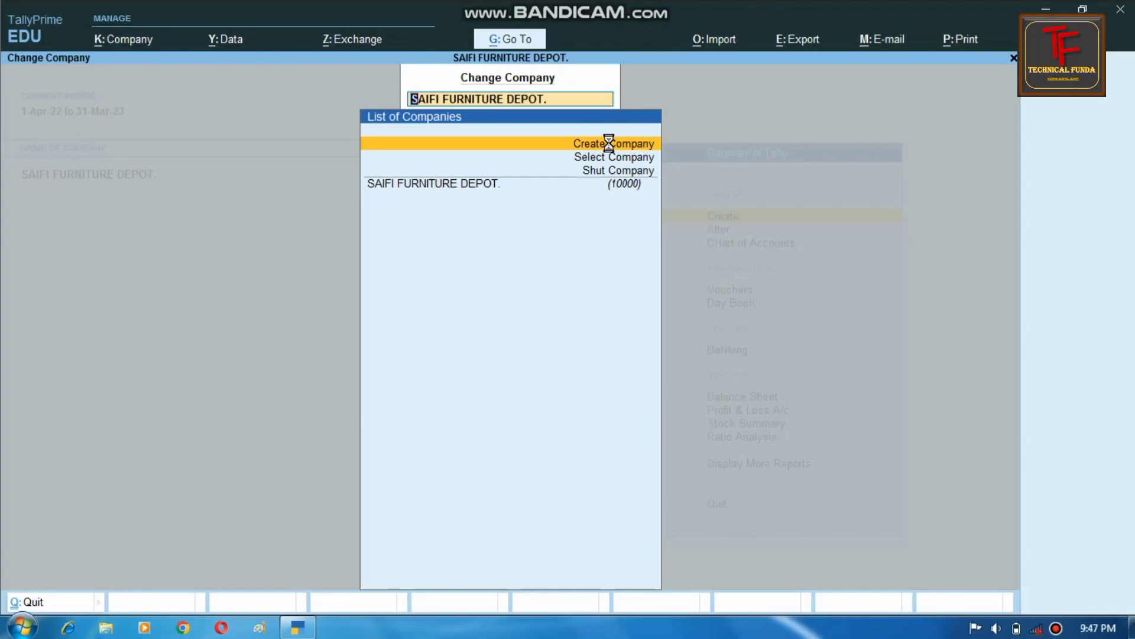
# - Start a new company from the Change Company screen with Create Company
pyautogui.click(609, 142)
# - Enter the company name TECHNICAL FUNDA PVT.LTD and set the company's e-mail address as its mailing name
pyautogui.write('TE')
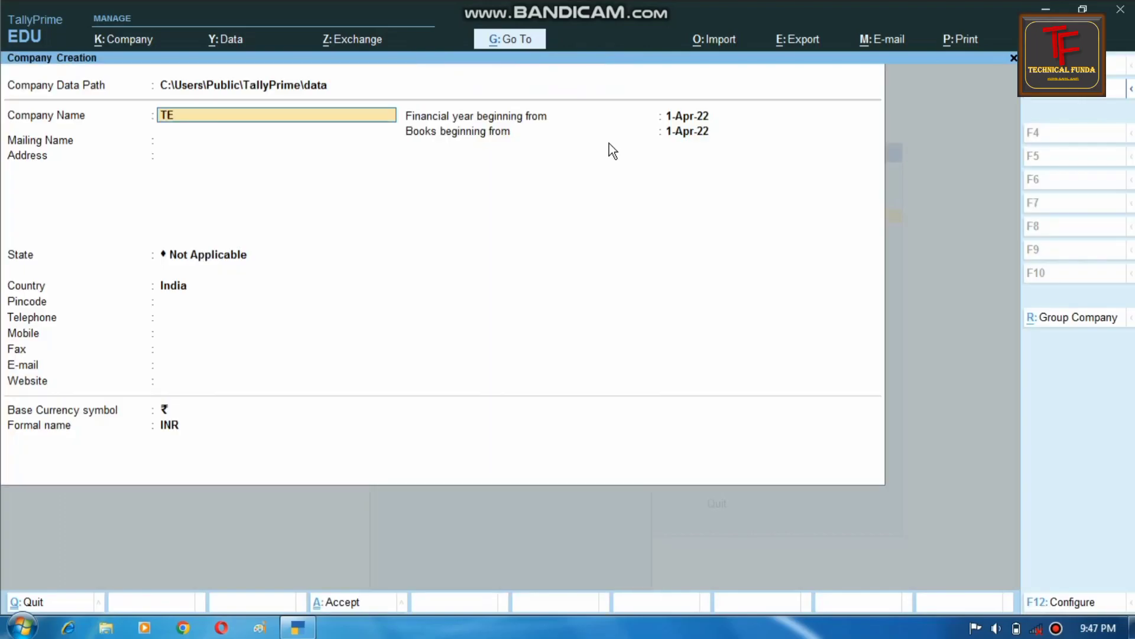
pyautogui.write('CHNICAL F')
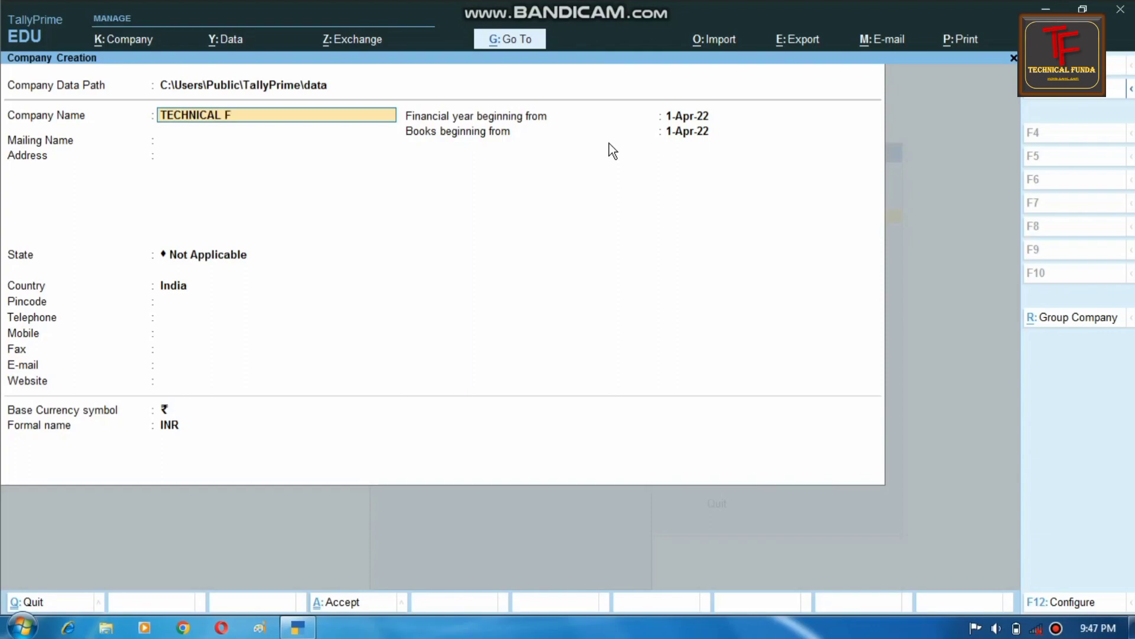
pyautogui.write('UNDA PVT.LTD.')
pyautogui.press('Return')
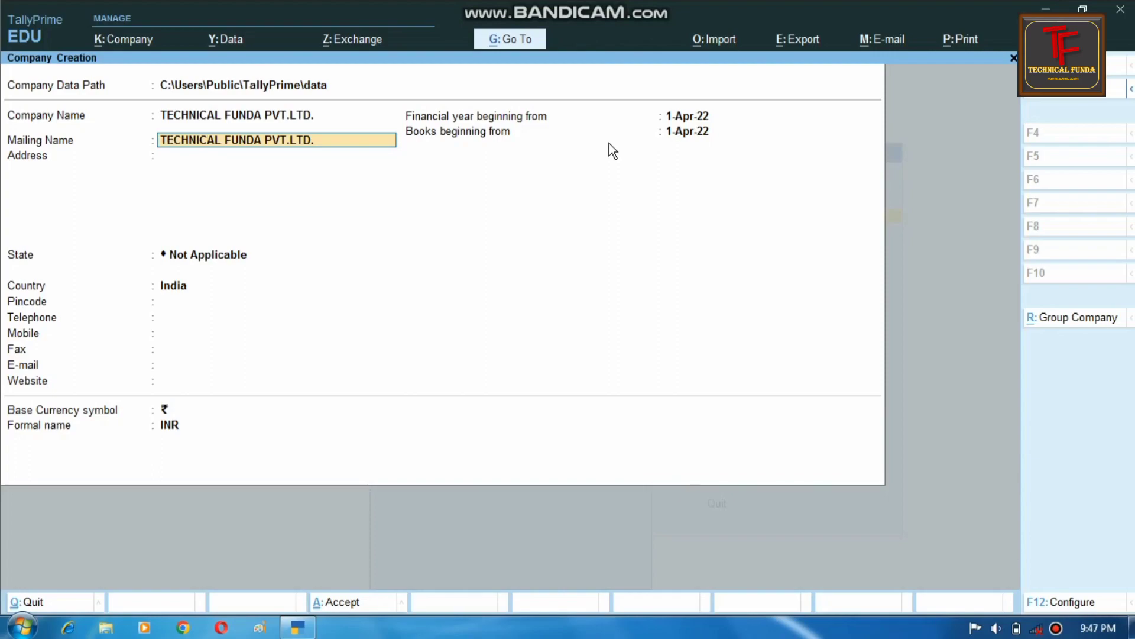
pyautogui.press('Delete')
pyautogui.press('Delete')
pyautogui.press('Delete')
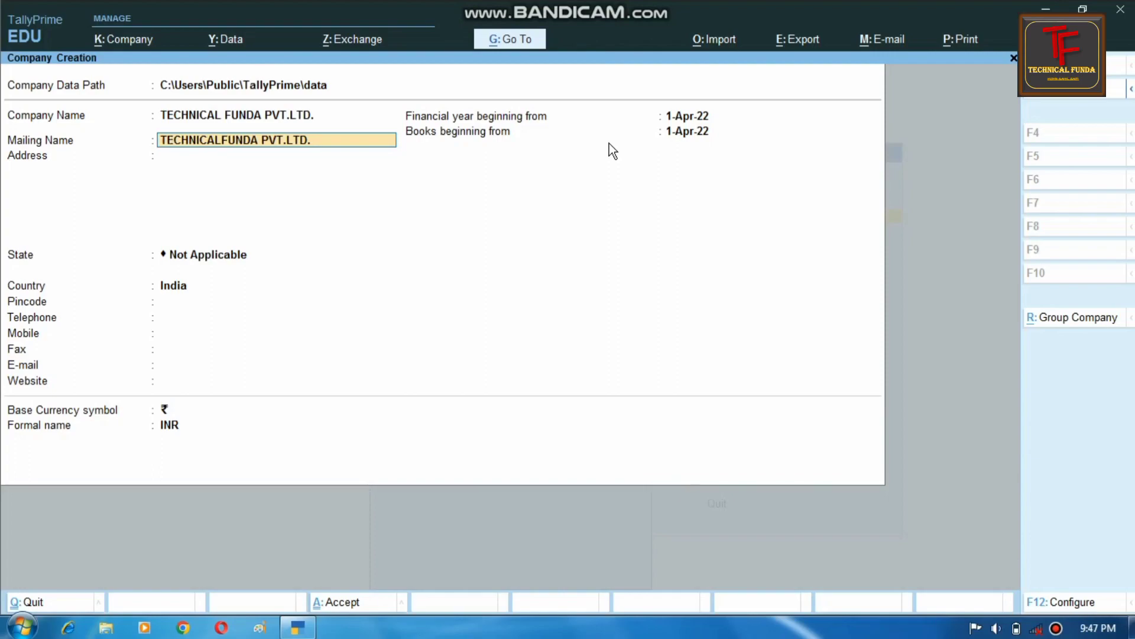
pyautogui.press('Delete')
pyautogui.press('Delete')
pyautogui.press('Delete')
pyautogui.press('Delete')
pyautogui.press('Delete')
pyautogui.press('Delete')
pyautogui.press('Delete')
pyautogui.press('Delete')
pyautogui.press('Delete')
pyautogui.press('Delete')
pyautogui.press('Delete')
pyautogui.press('BackSpace')
pyautogui.press('BackSpace')
pyautogui.press('BackSpace')
pyautogui.press('BackSpace')
pyautogui.press('BackSpace')
pyautogui.press('BackSpace')
pyautogui.press('BackSpace')
pyautogui.press('BackSpace')
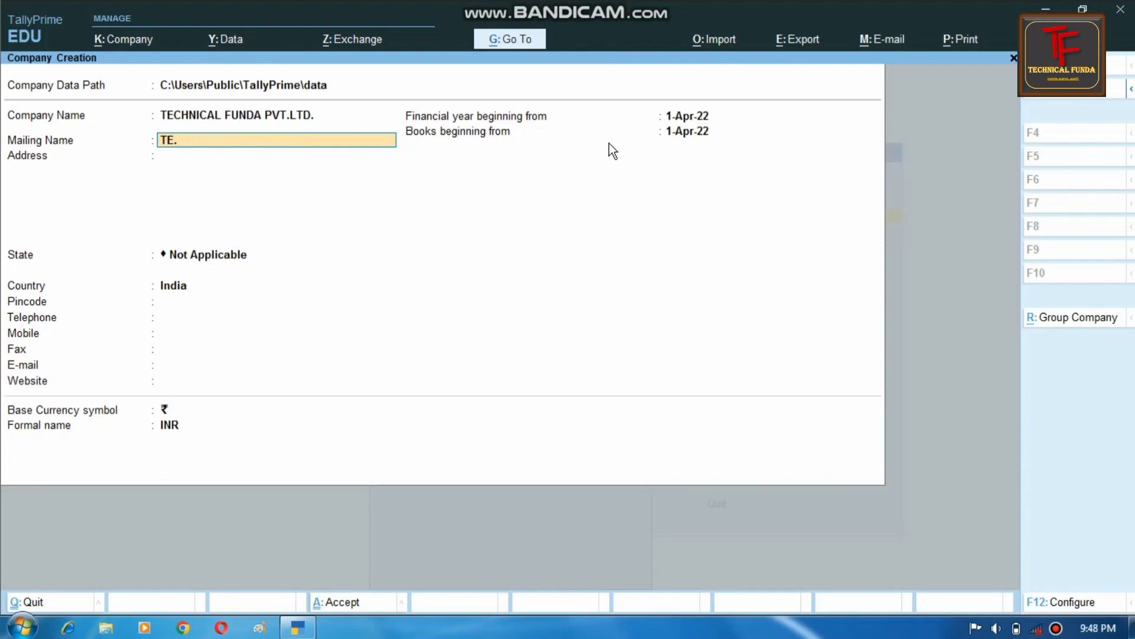
pyautogui.press('Delete')
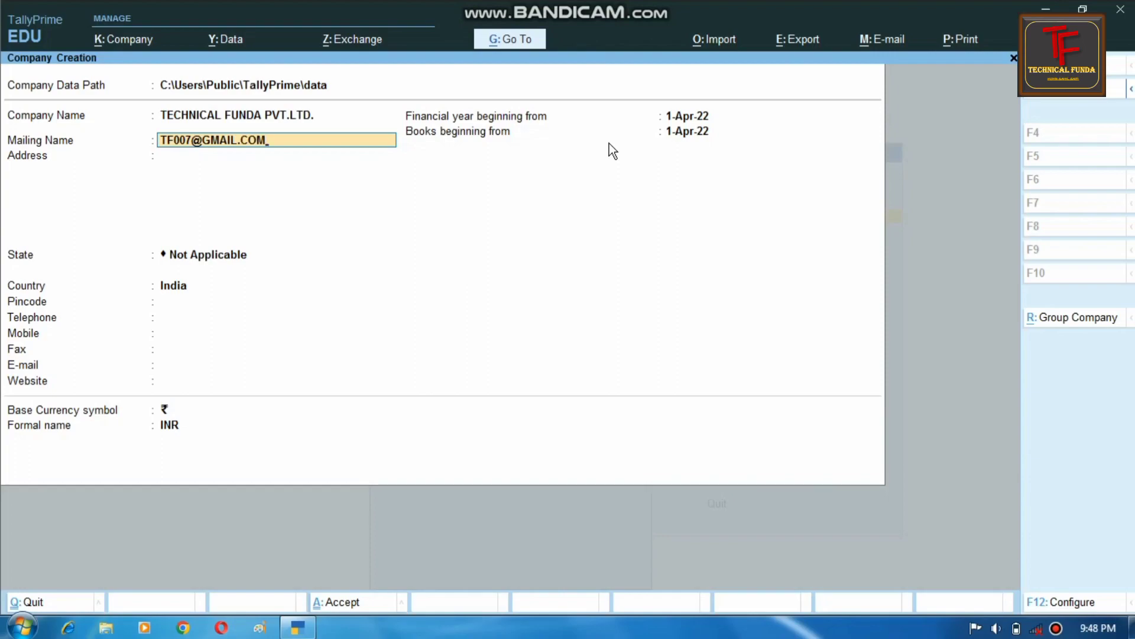
pyautogui.press('Return')
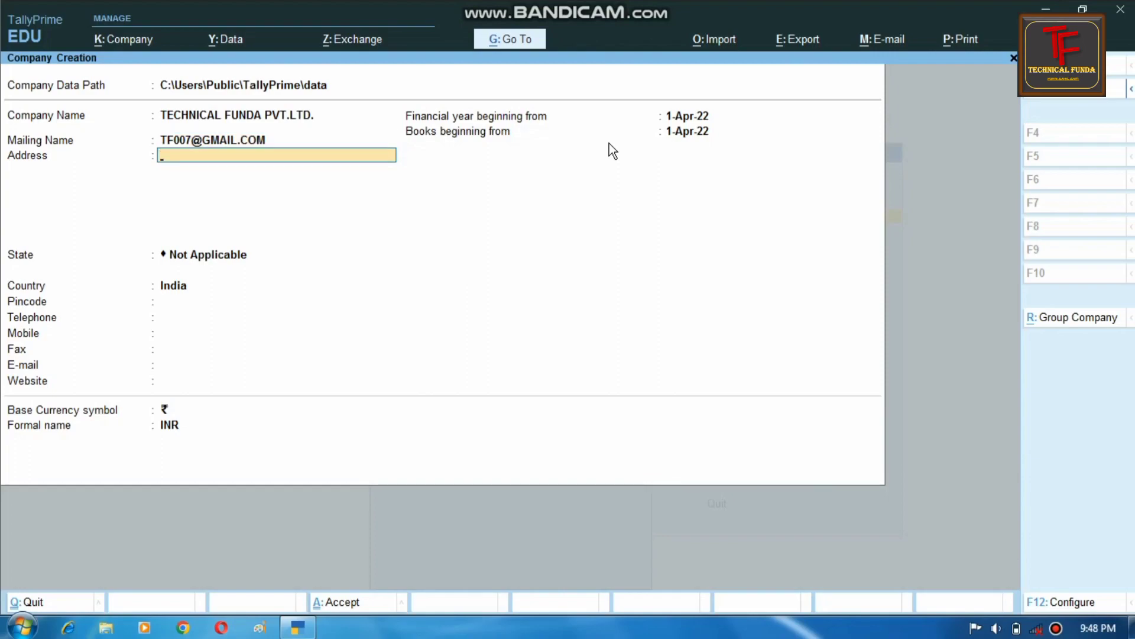
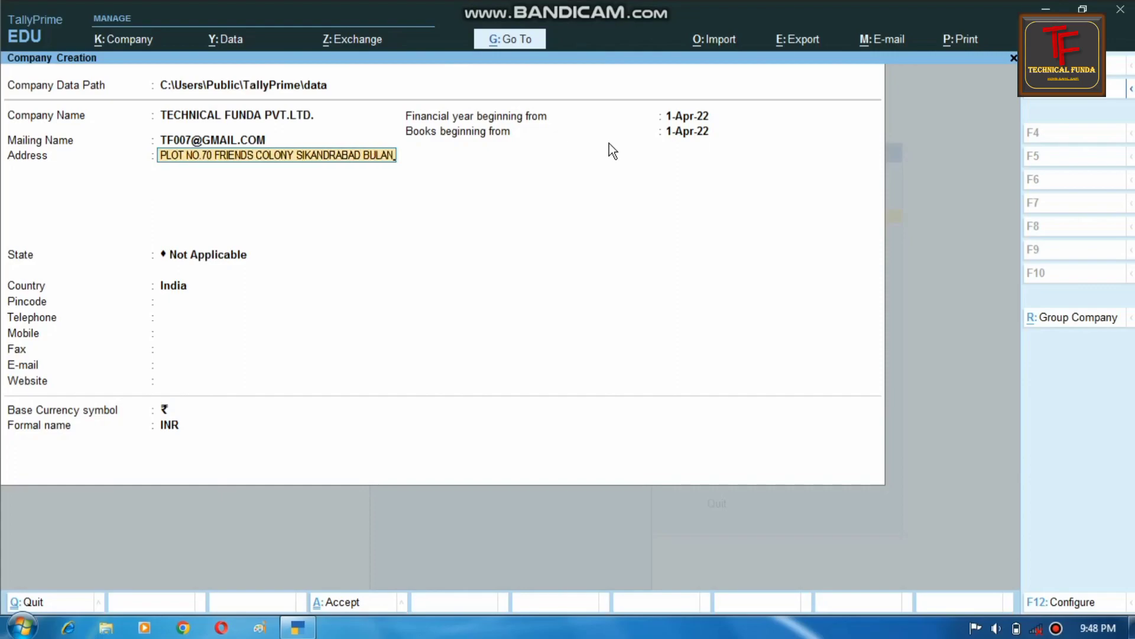
# - Enter the company's street and city as the address line and advance to the State field
pyautogui.press('Return')
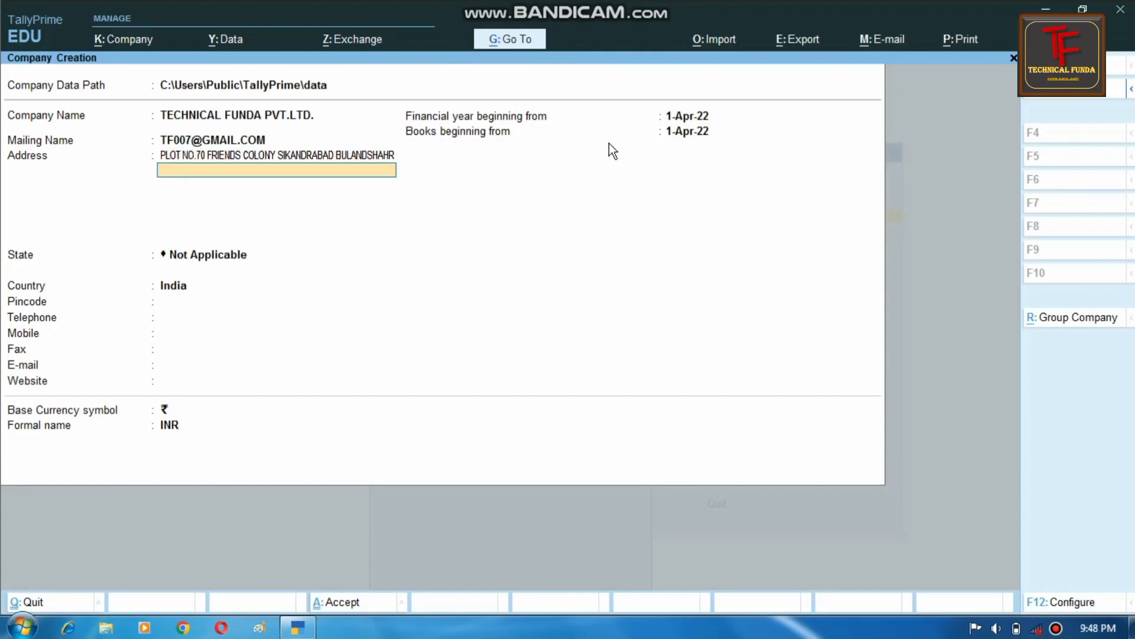
pyautogui.press('Return')
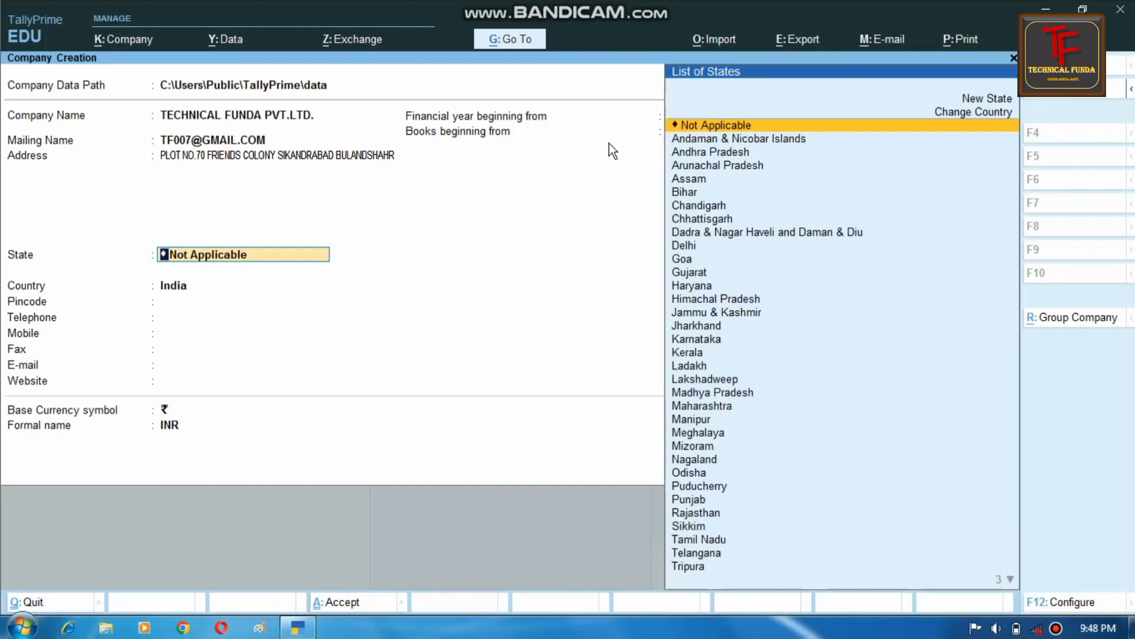
# - Choose Uttar Pradesh from the list of states
pyautogui.write('U')
pyautogui.press('Down')
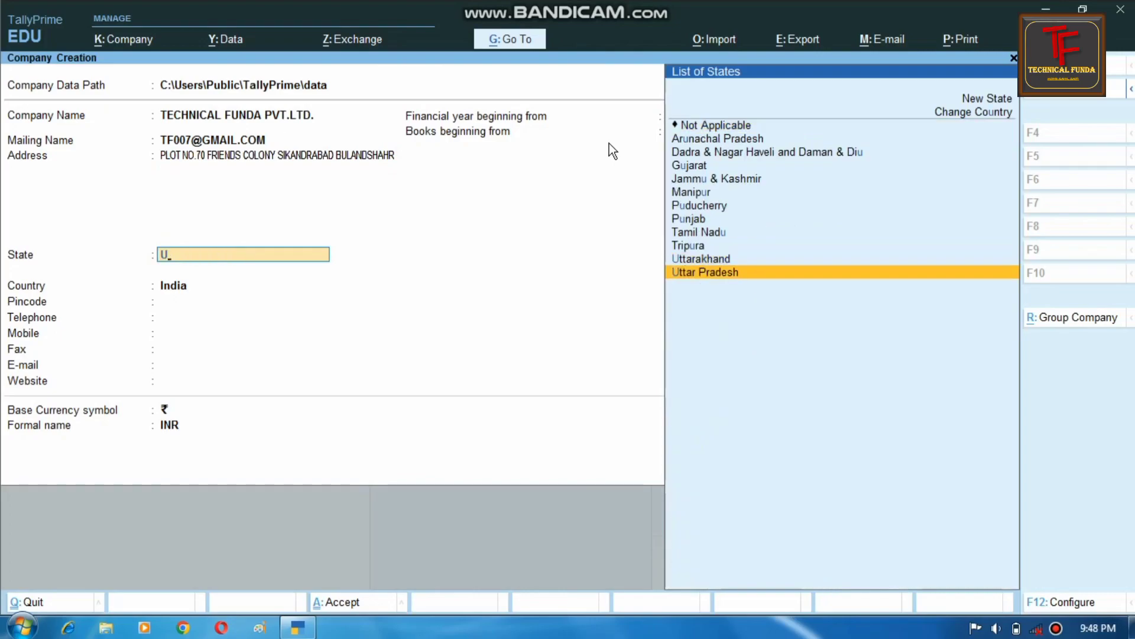
pyautogui.press('Return')
# - Fill in the company's pincode, telephone number and mobile number
pyautogui.write('203205')
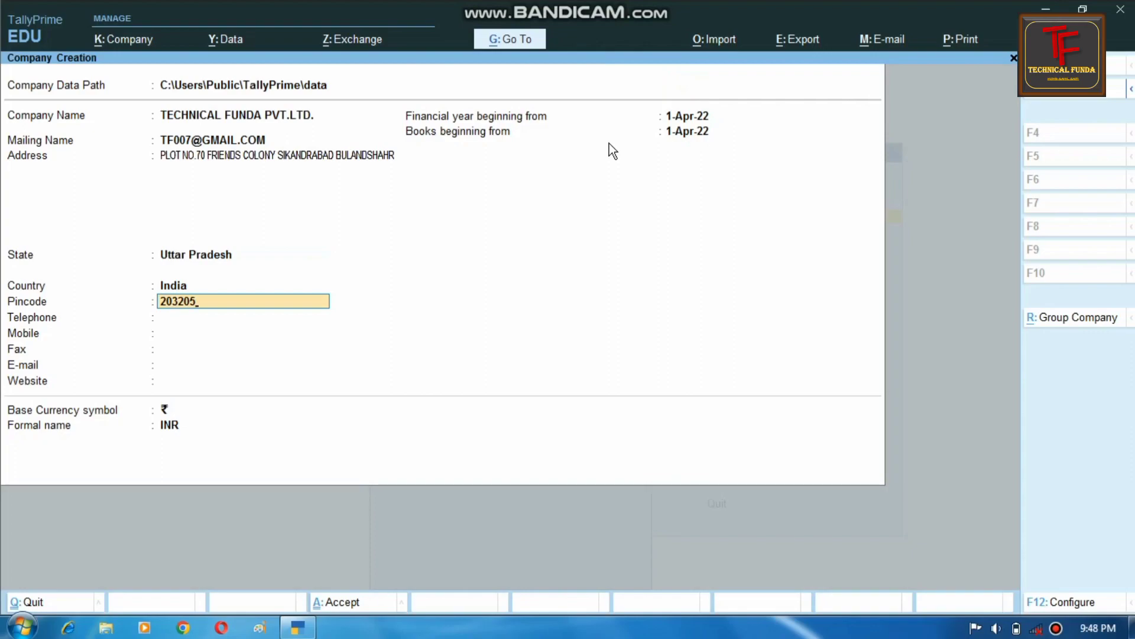
pyautogui.press('Return')
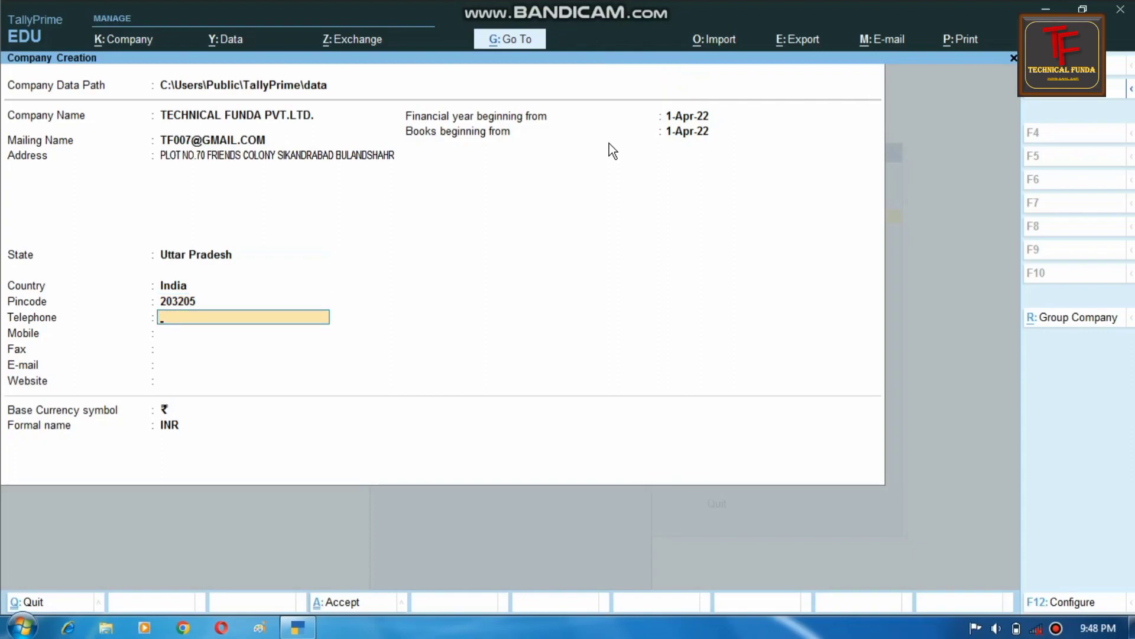
pyautogui.press('Return')
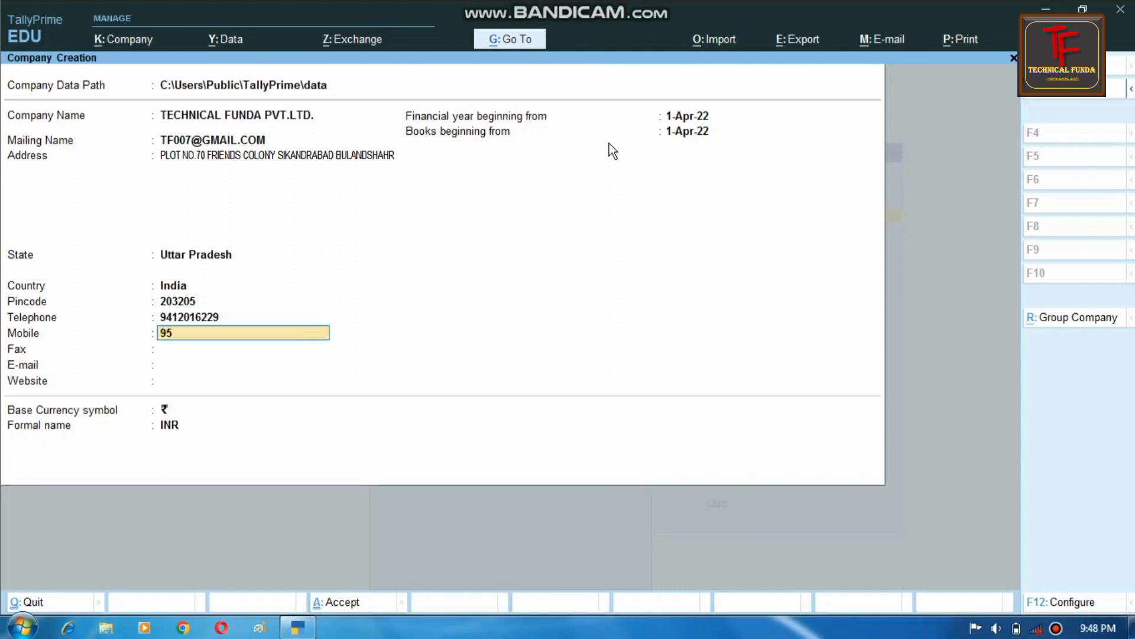
pyautogui.press('Return')
pyautogui.press('Return')
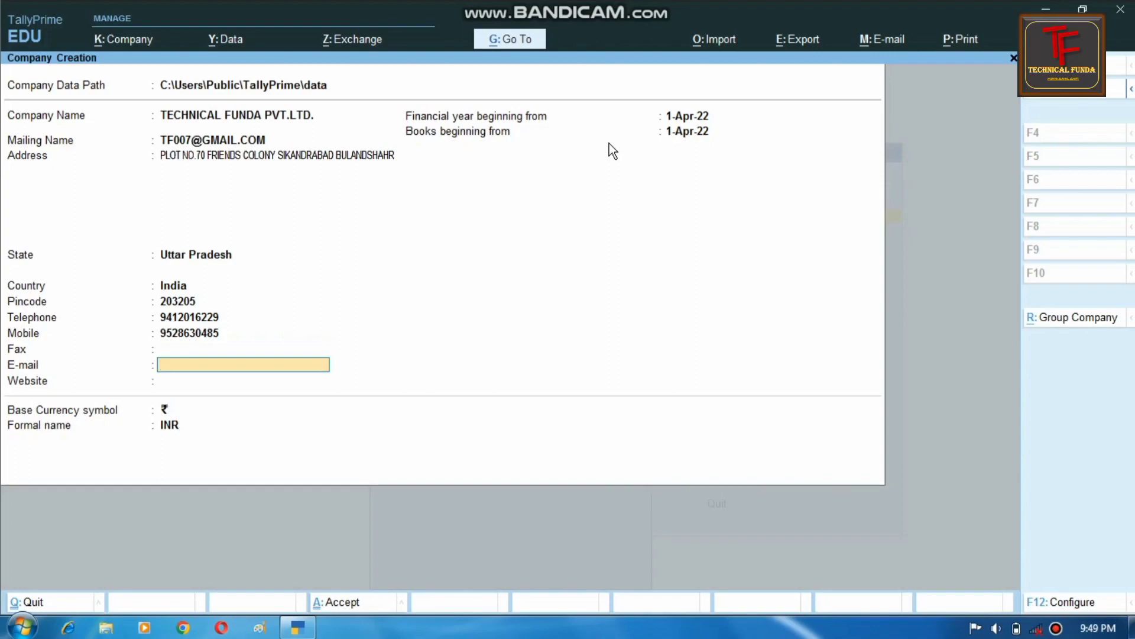
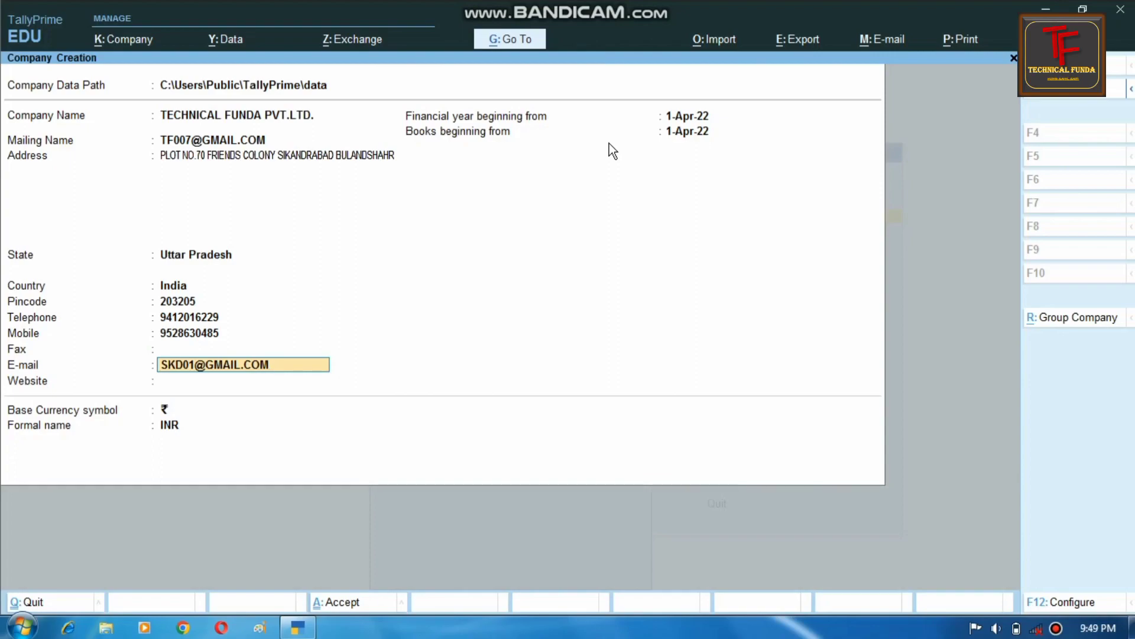
# - Enter the company's e-mail and website HTTP//TECHNICAL FUNDA, then accept the Company Creation form
pyautogui.press('Return')
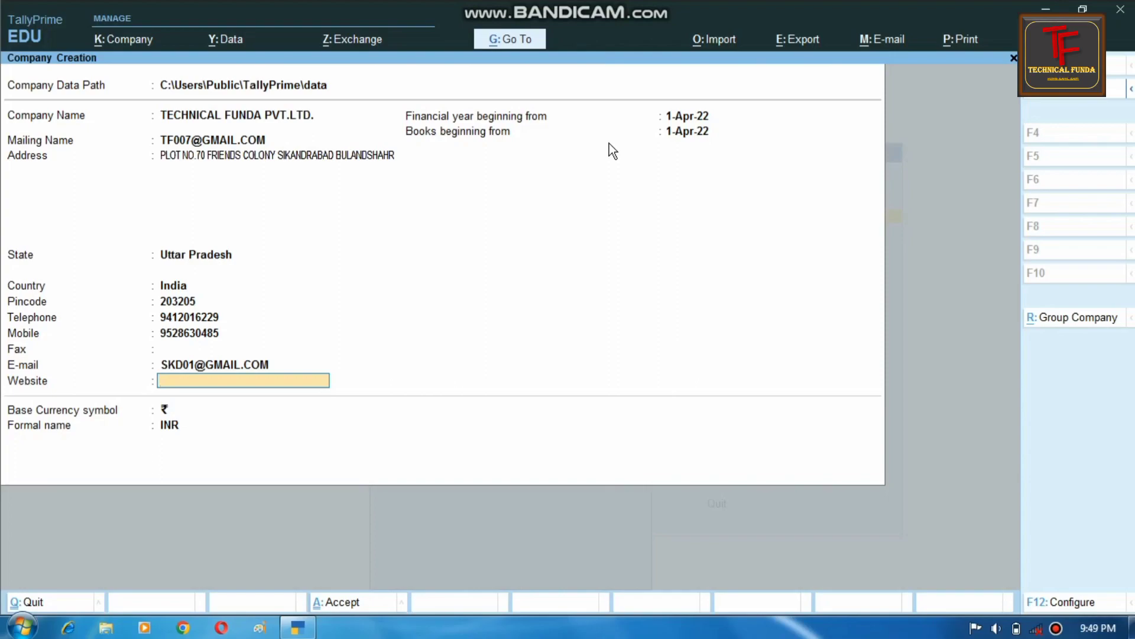
pyautogui.write('HTTP//TECHNICAL')
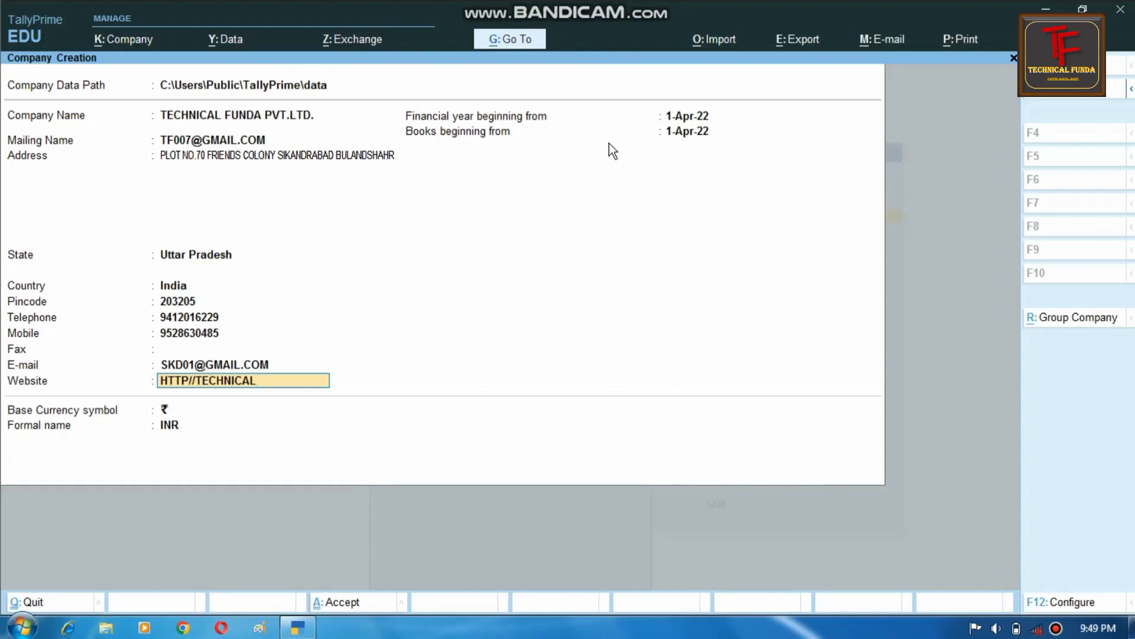
pyautogui.write(' FUNDA')
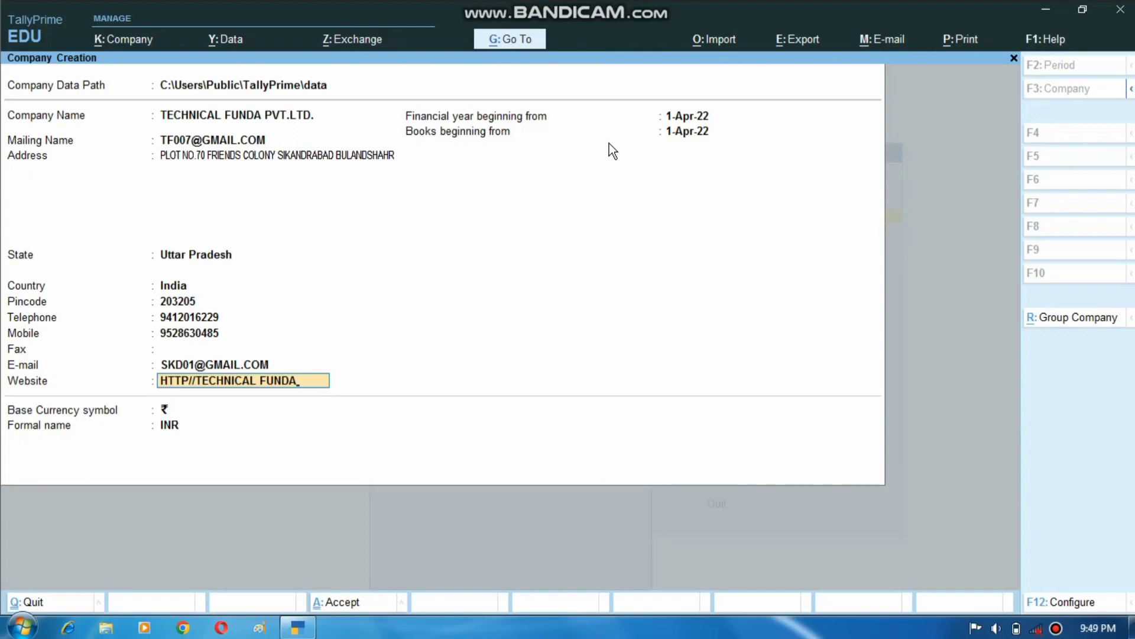
pyautogui.press('Return')
pyautogui.press('Return')
pyautogui.press('Return')
pyautogui.press('Return')
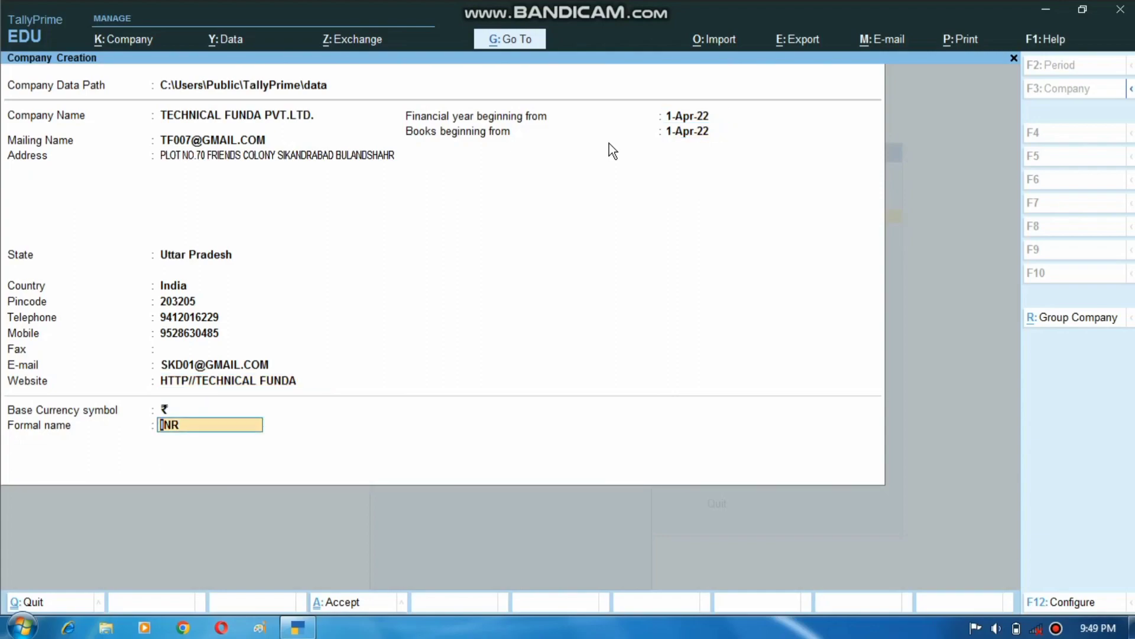
pyautogui.press('Return')
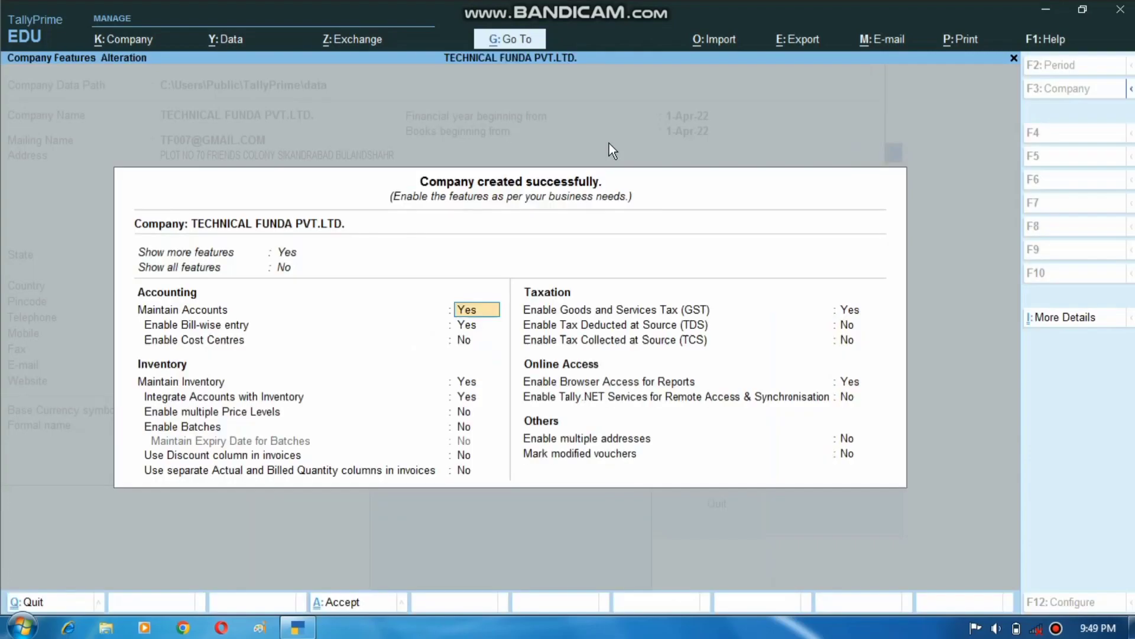
# - Show all features, enable Cost Centres and Interest Calculation, and keep GST set to Yes
pyautogui.press('Return')
pyautogui.press('Return')
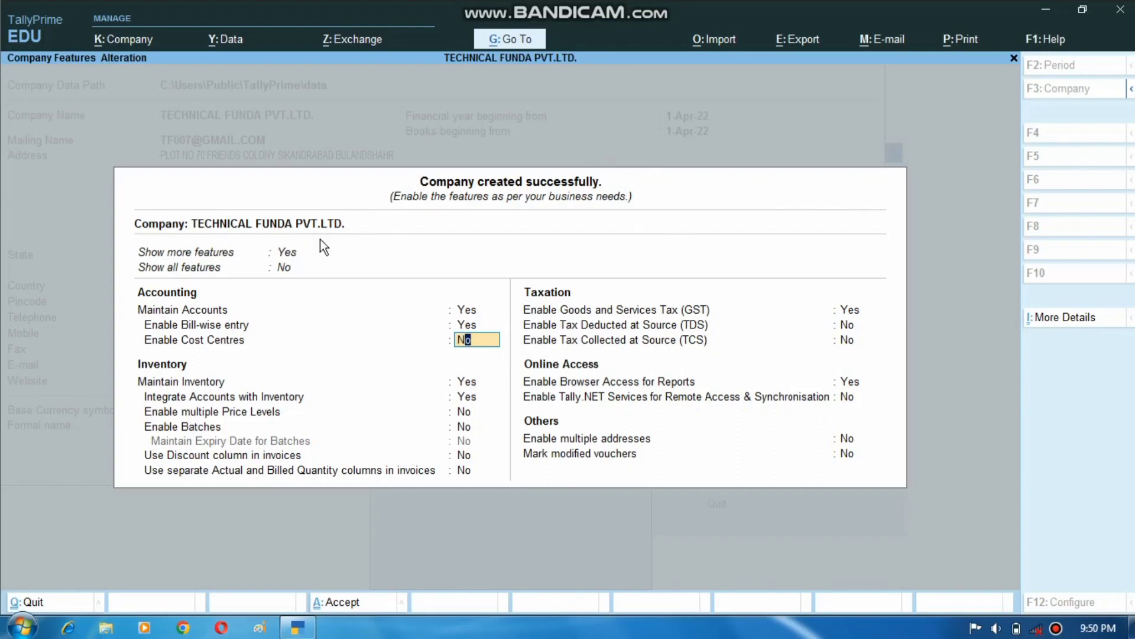
pyautogui.click(284, 266)
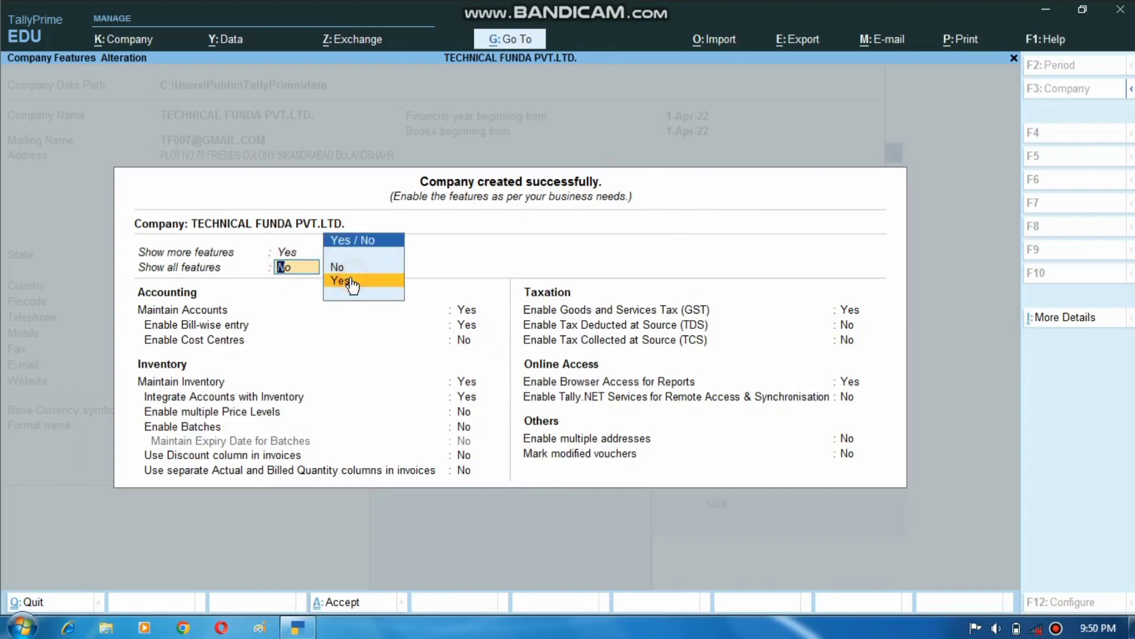
pyautogui.press('Return')
pyautogui.press('Return')
pyautogui.press('Return')
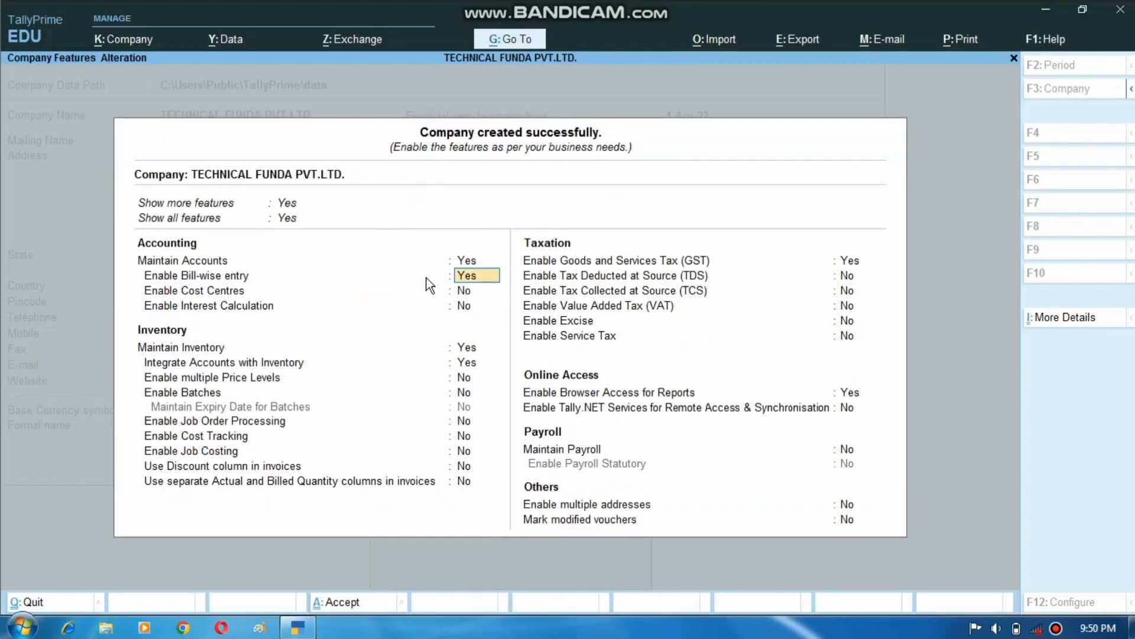
pyautogui.write('y')
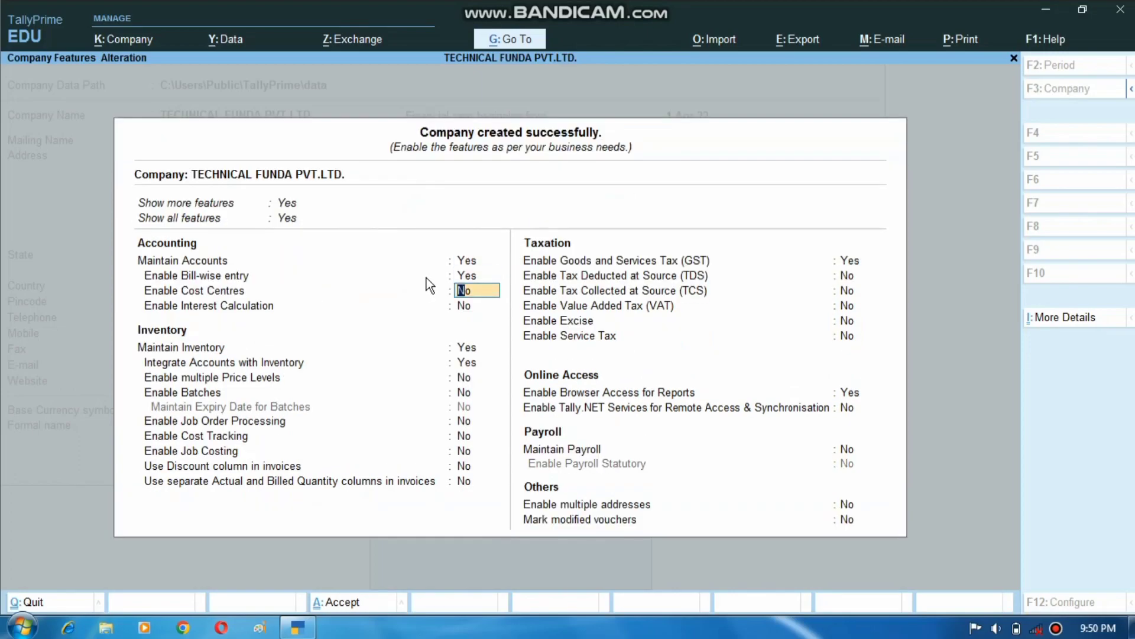
pyautogui.press('Return')
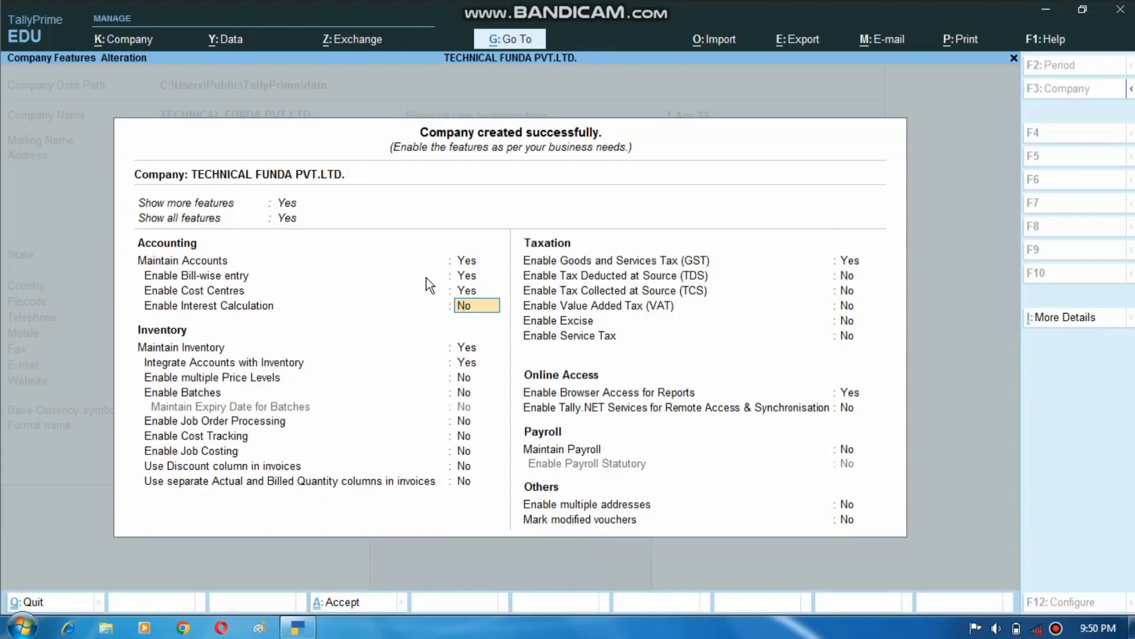
pyautogui.write('y')
pyautogui.press('Return')
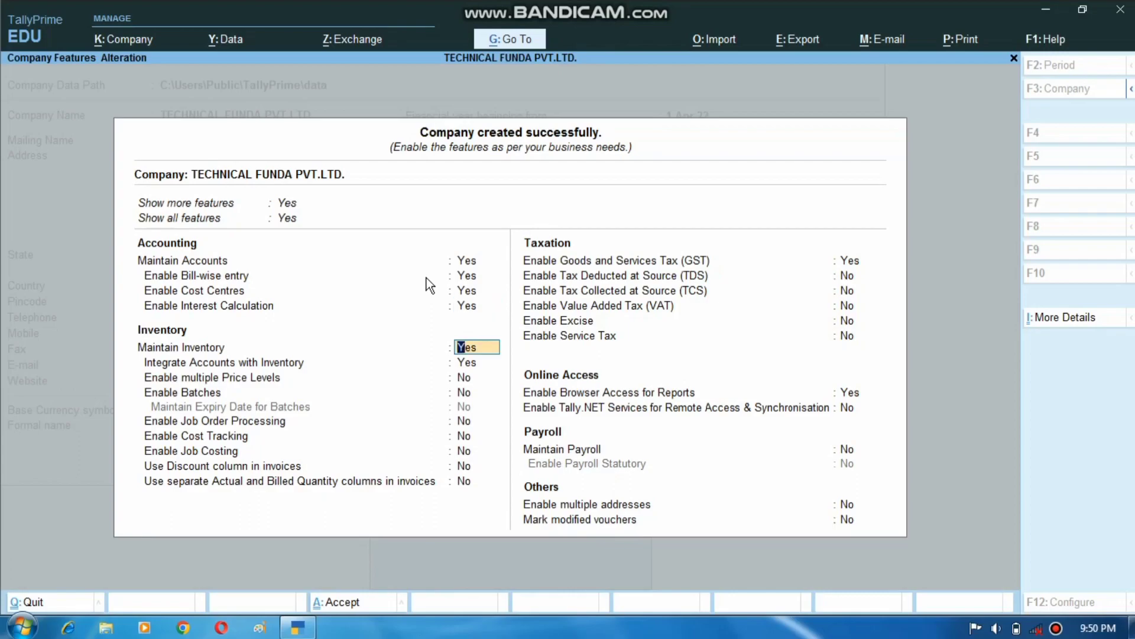
pyautogui.press('Return')
pyautogui.press('Return')
pyautogui.press('Return')
pyautogui.press('Return')
pyautogui.press('Return')
pyautogui.press('Return')
pyautogui.press('Return')
pyautogui.press('Return')
pyautogui.press('Return')
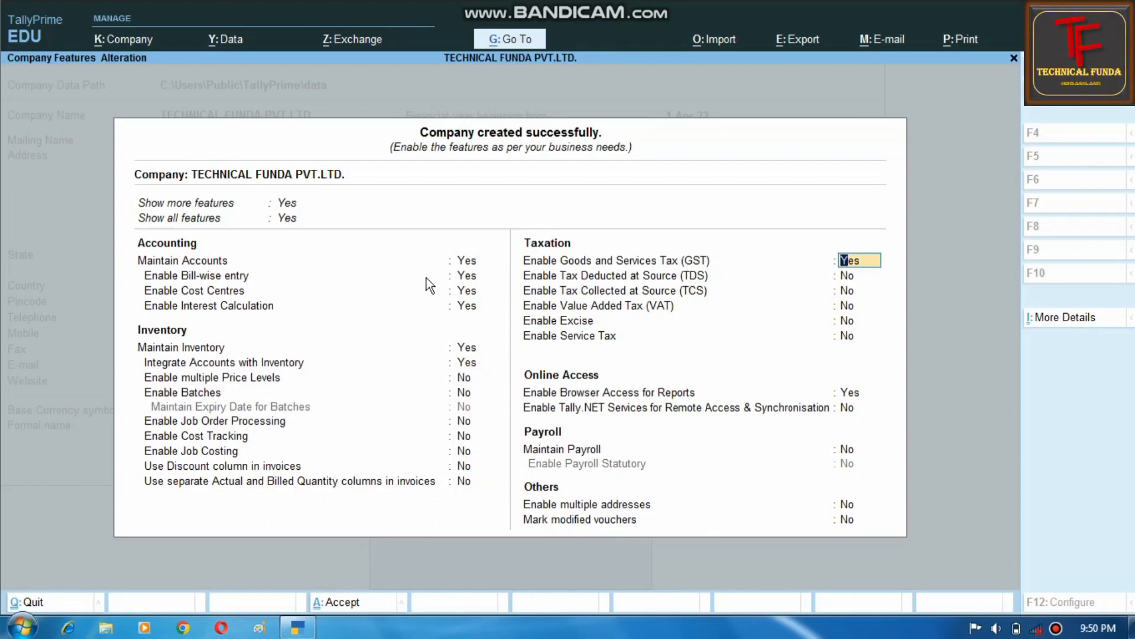
pyautogui.press('Return')
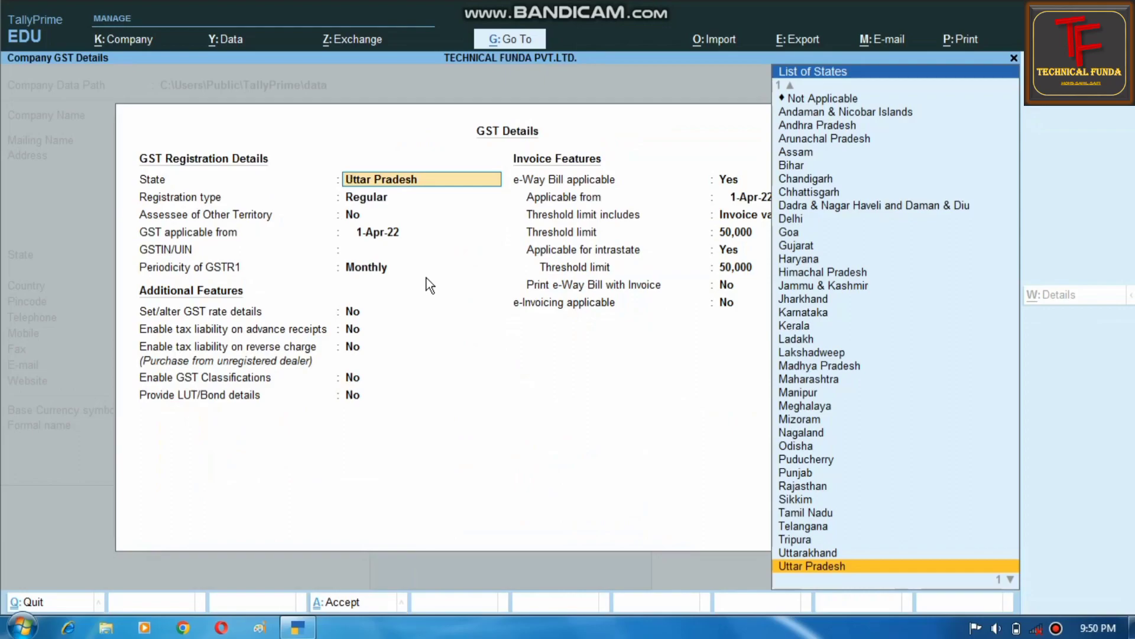
# - Keep Uttar Pradesh and Regular registration, enter the company's GSTIN, and keep Monthly GSTR1 periodicity
pyautogui.press('Return')
pyautogui.press('Return')
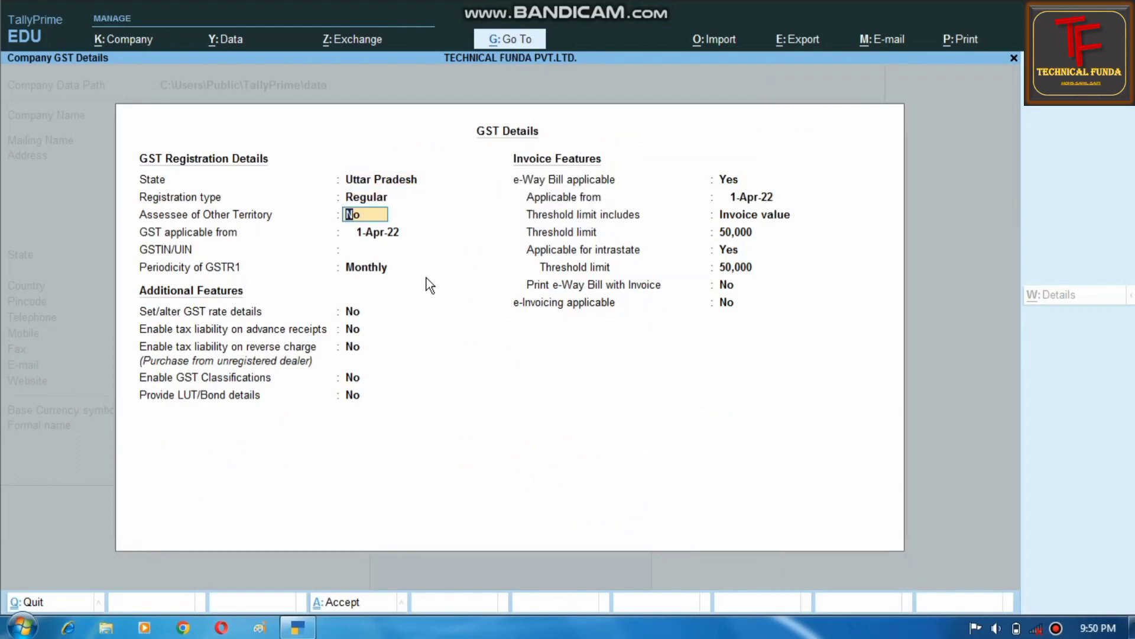
pyautogui.press('Return')
pyautogui.press('Return')
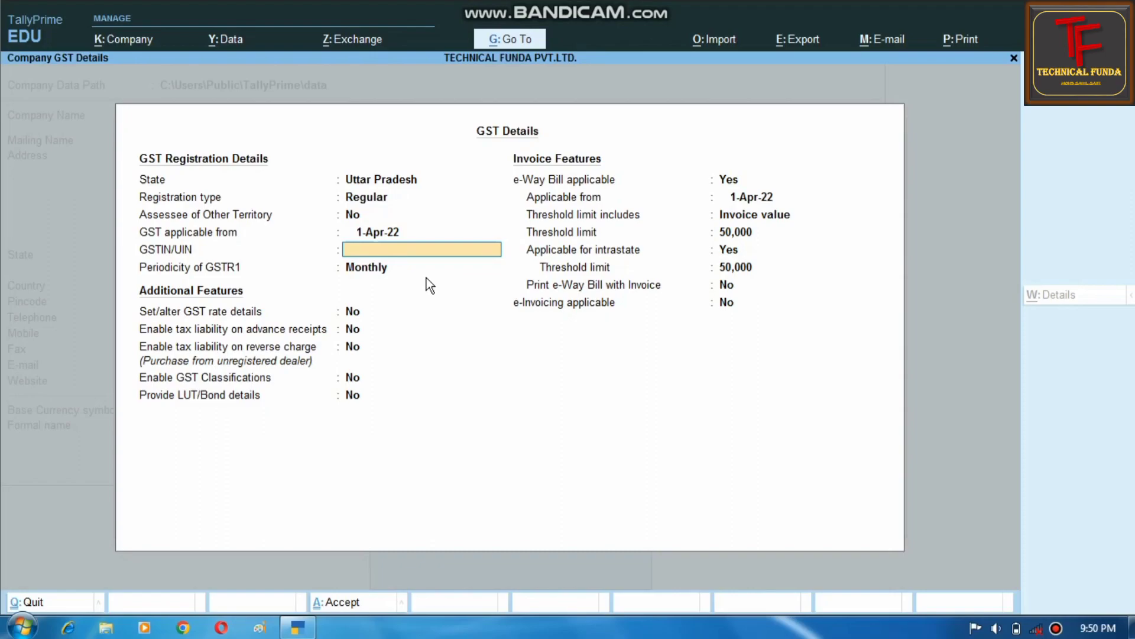
pyautogui.press('Return')
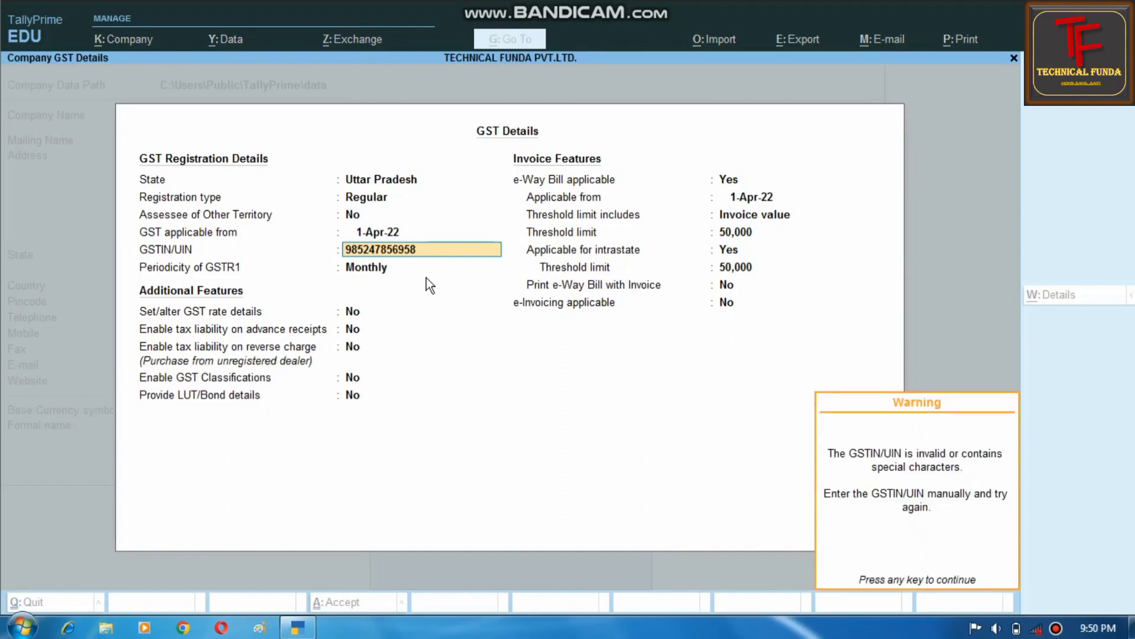
pyautogui.press('Return')
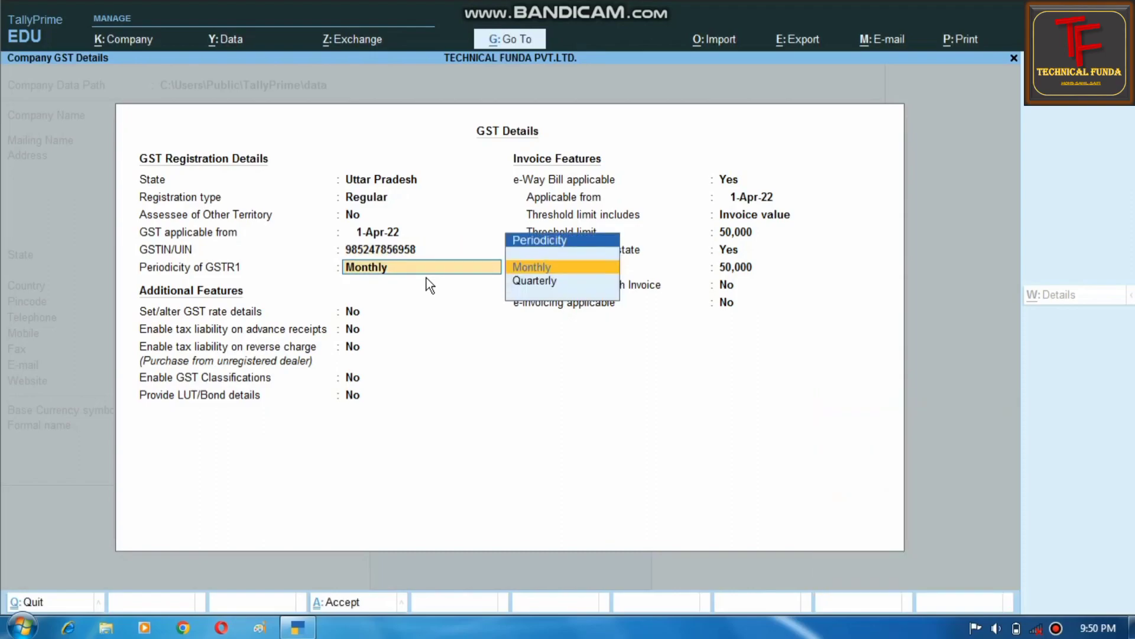
pyautogui.press('Return')
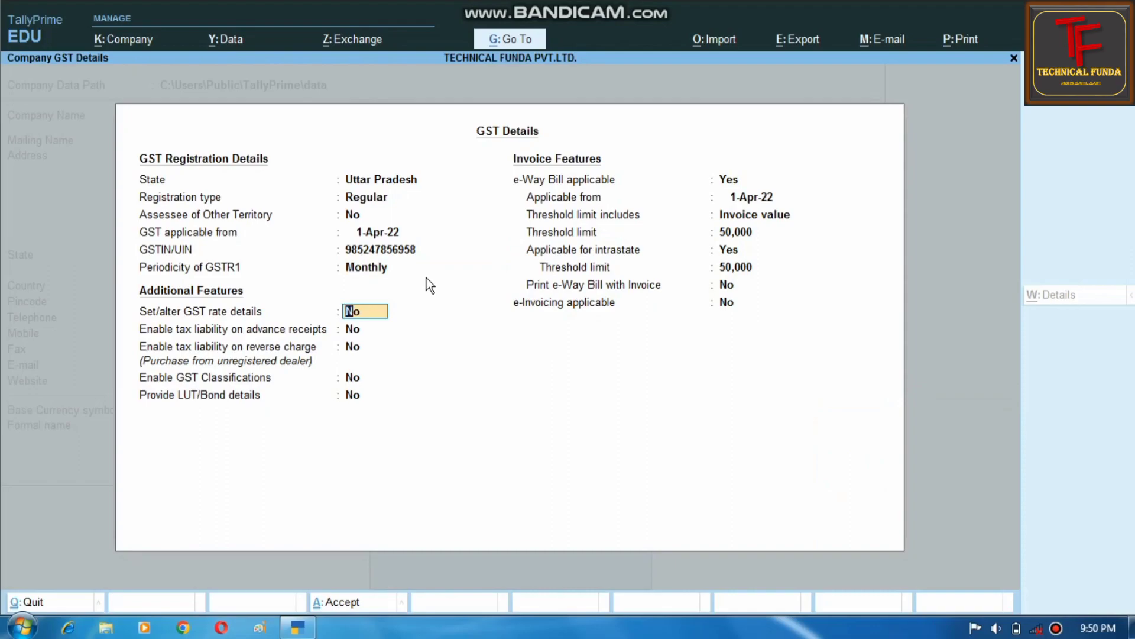
# - Pass the remaining GST and e-Way Bill options and save the GST details and company features
pyautogui.press('Return')
pyautogui.press('Return')
pyautogui.press('Return')
pyautogui.press('Return')
pyautogui.press('Return')
pyautogui.press('Return')
pyautogui.press('Return')
pyautogui.press('Return')
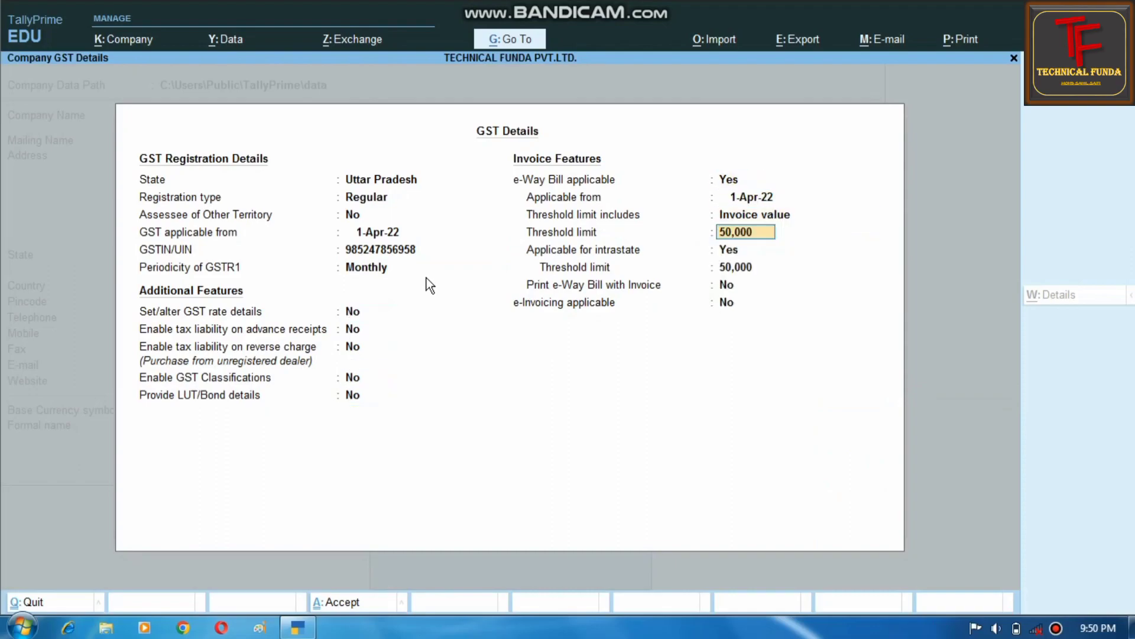
pyautogui.press('Return')
pyautogui.press('Return')
pyautogui.press('Return')
pyautogui.press('Return')
pyautogui.press('Return')
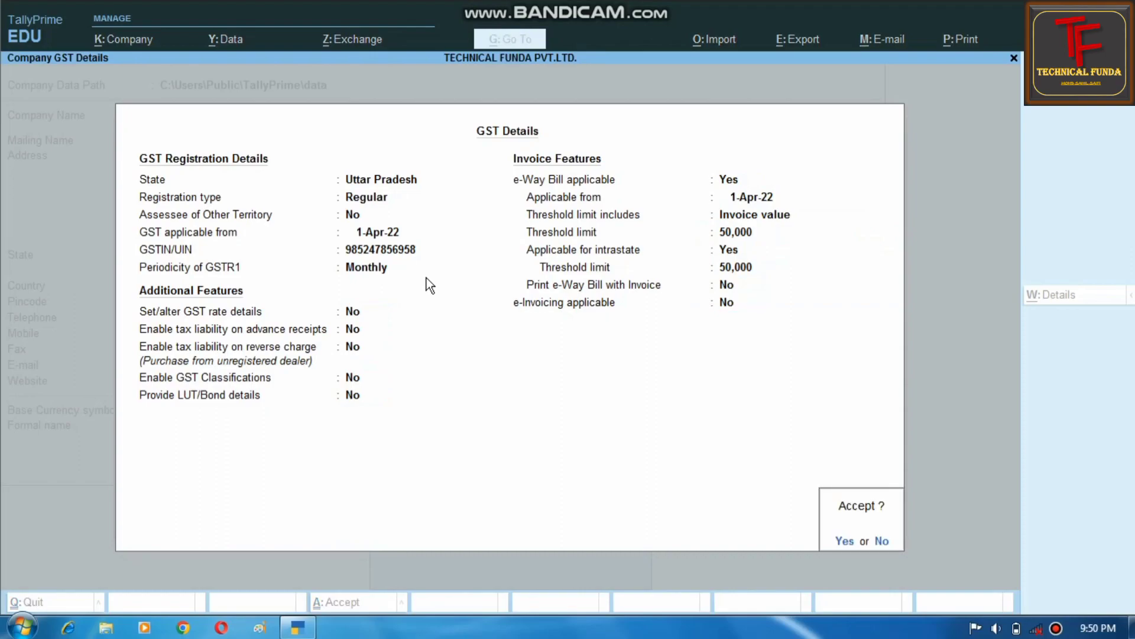
pyautogui.press('Return')
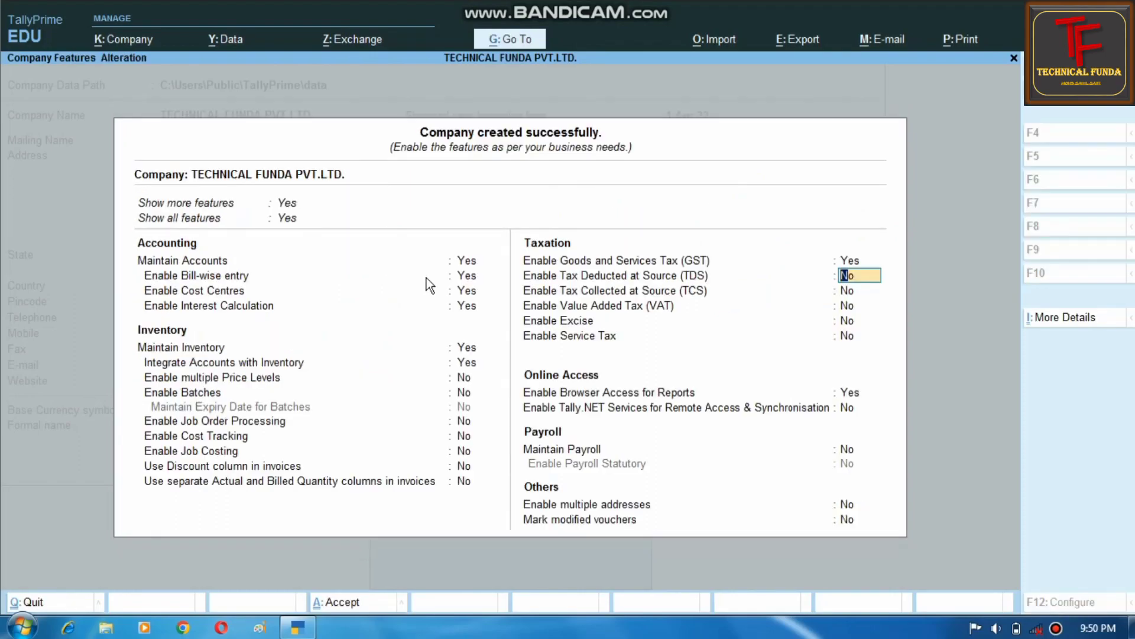
pyautogui.press('Return')
pyautogui.press('Return')
pyautogui.press('Return')
pyautogui.press('Return')
pyautogui.press('Return')
pyautogui.press('Return')
pyautogui.press('Return')
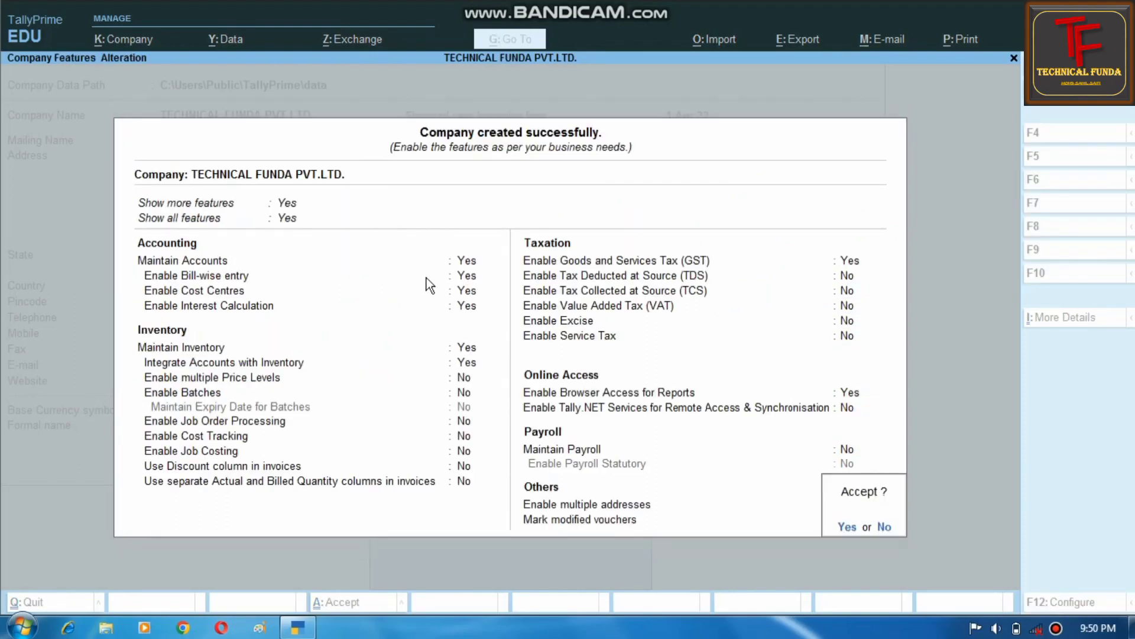
pyautogui.press('Return')
pyautogui.press('Return')
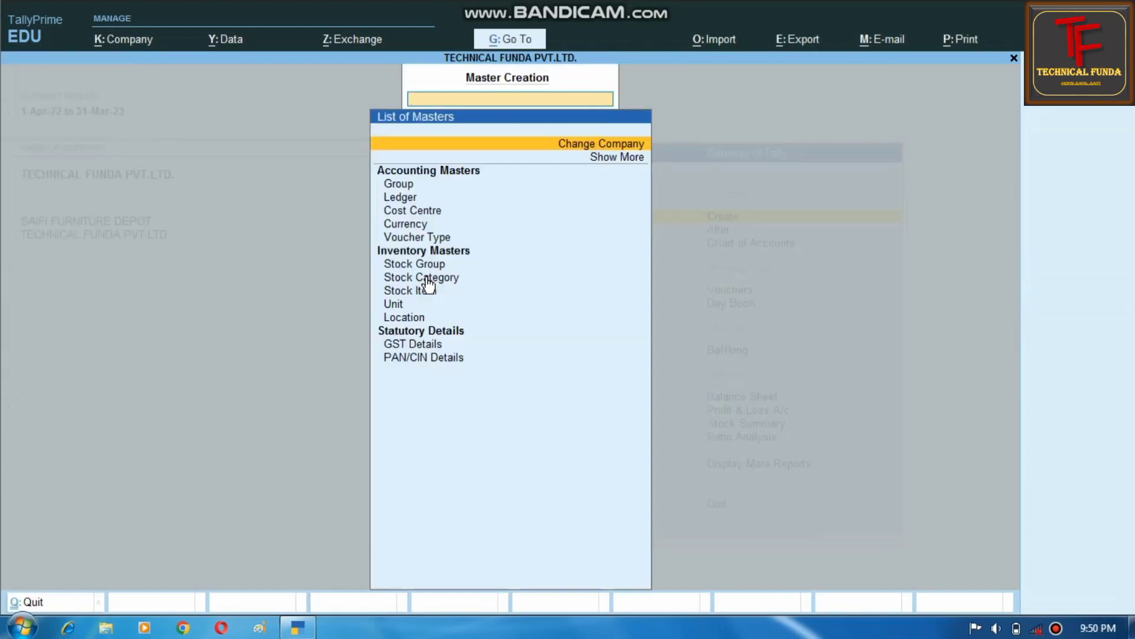
# - Open and dismiss the company list, open Ledger creation, then choose K: Company > Create
pyautogui.press('Return')
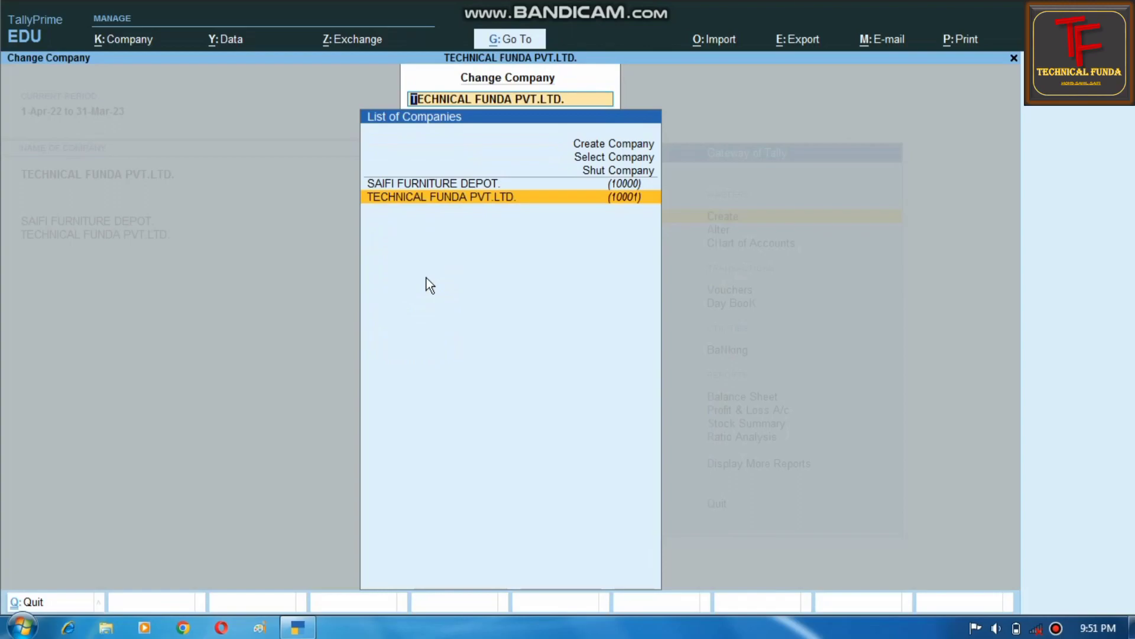
pyautogui.press('Escape')
pyautogui.press('Down')
pyautogui.press('Down')
pyautogui.press('Down')
pyautogui.press('Down')
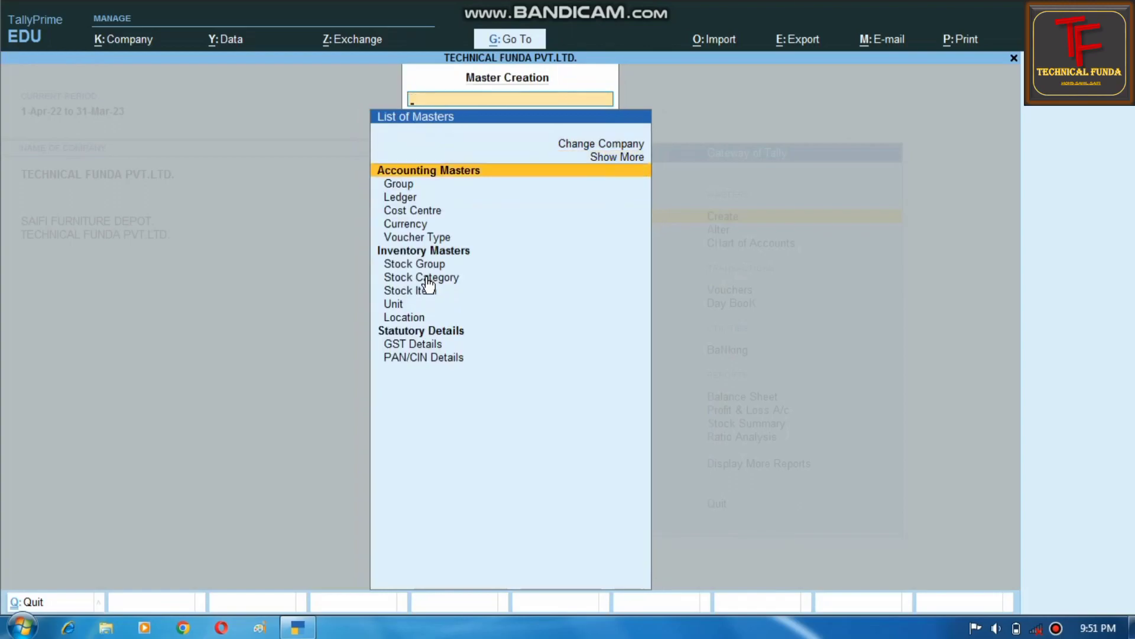
pyautogui.press('Return')
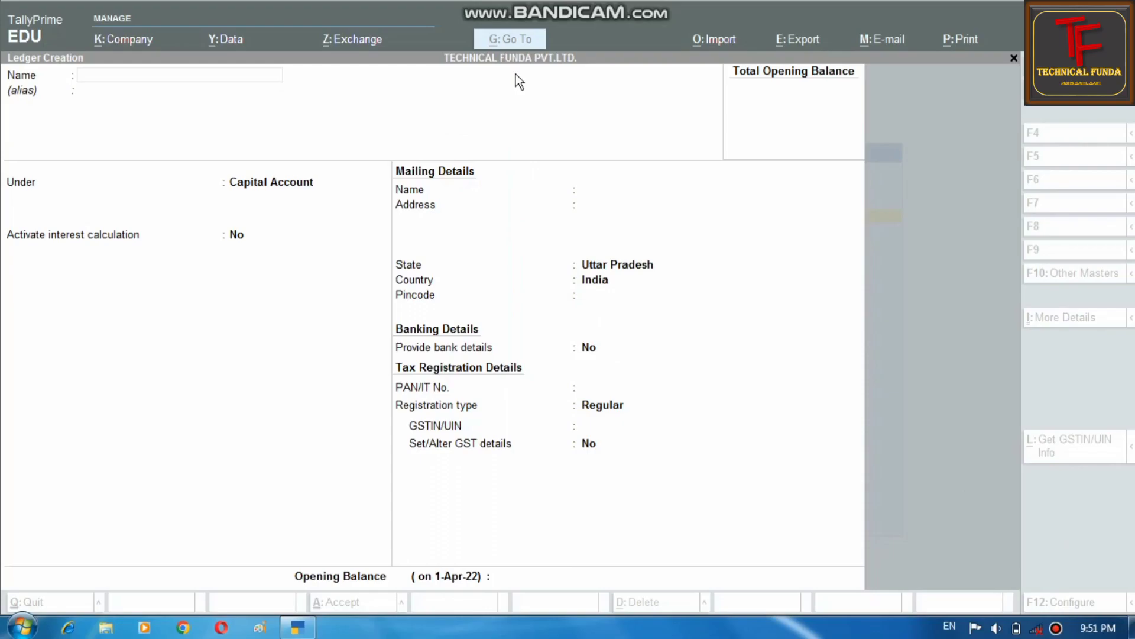
pyautogui.click(113, 43)
pyautogui.click(123, 73)
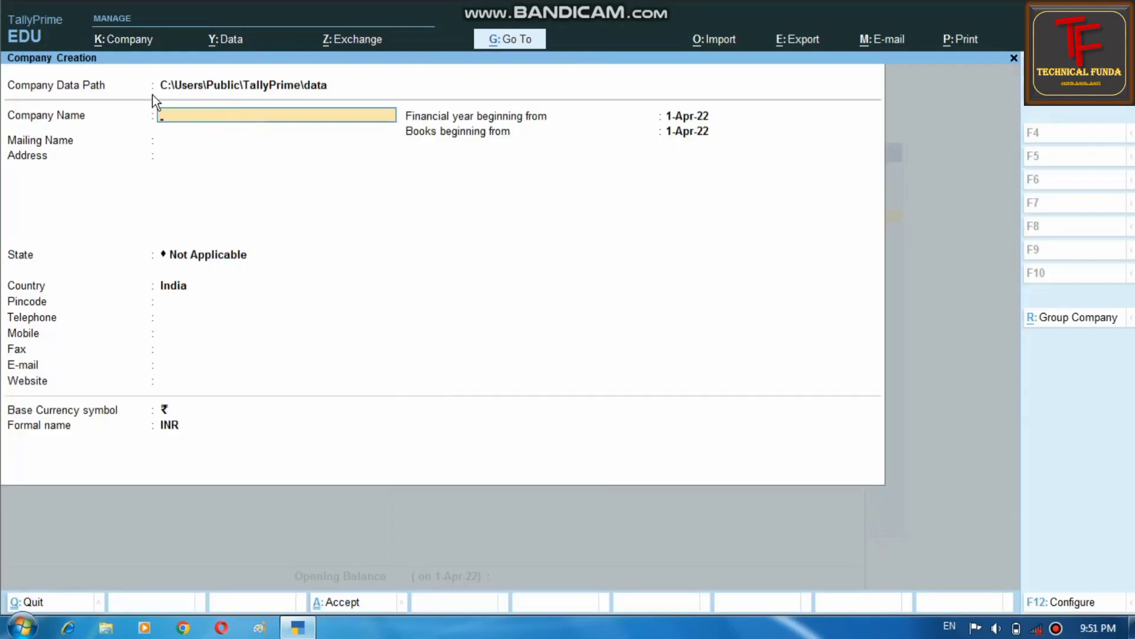
# - Open the Company Creation configuration settings and close them unchanged
pyautogui.click(1056, 629)
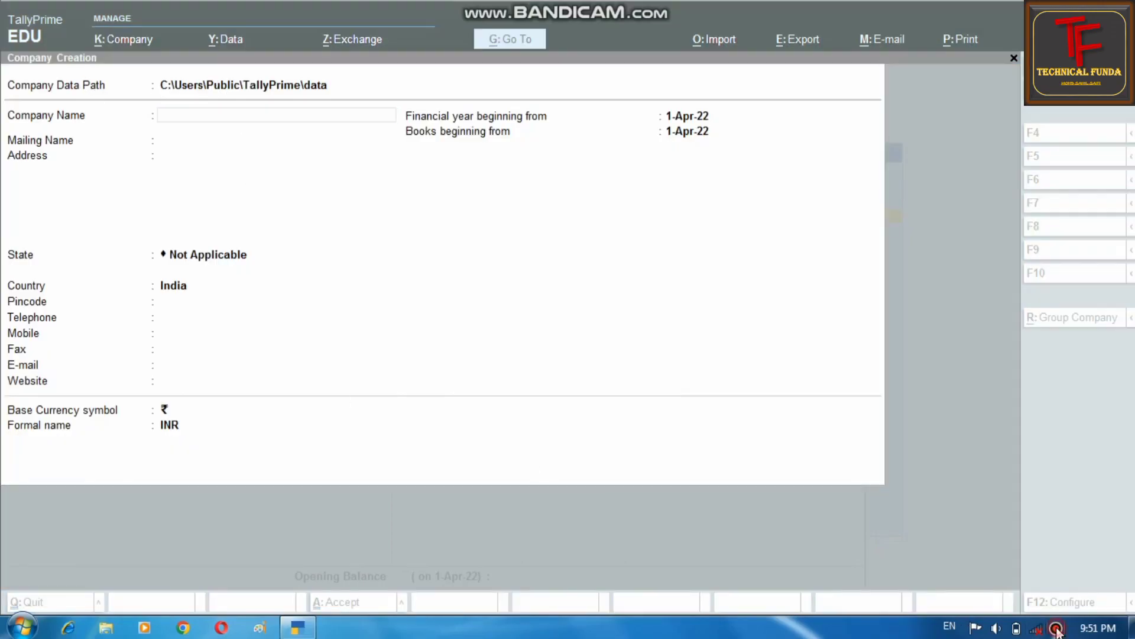
pyautogui.click(917, 506)
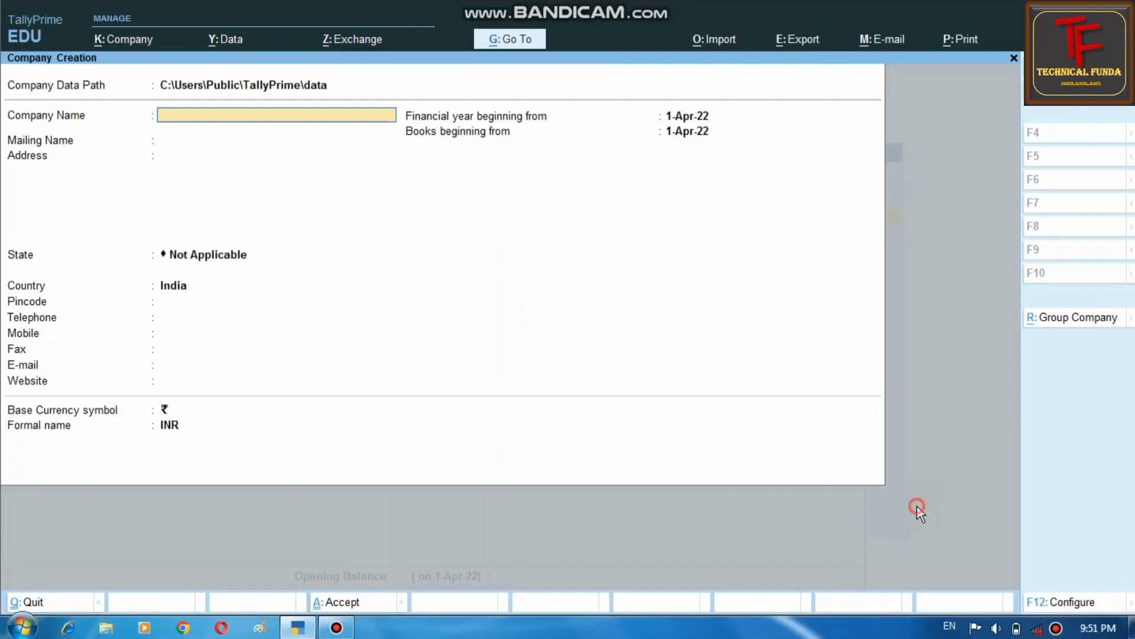
pyautogui.click(1071, 604)
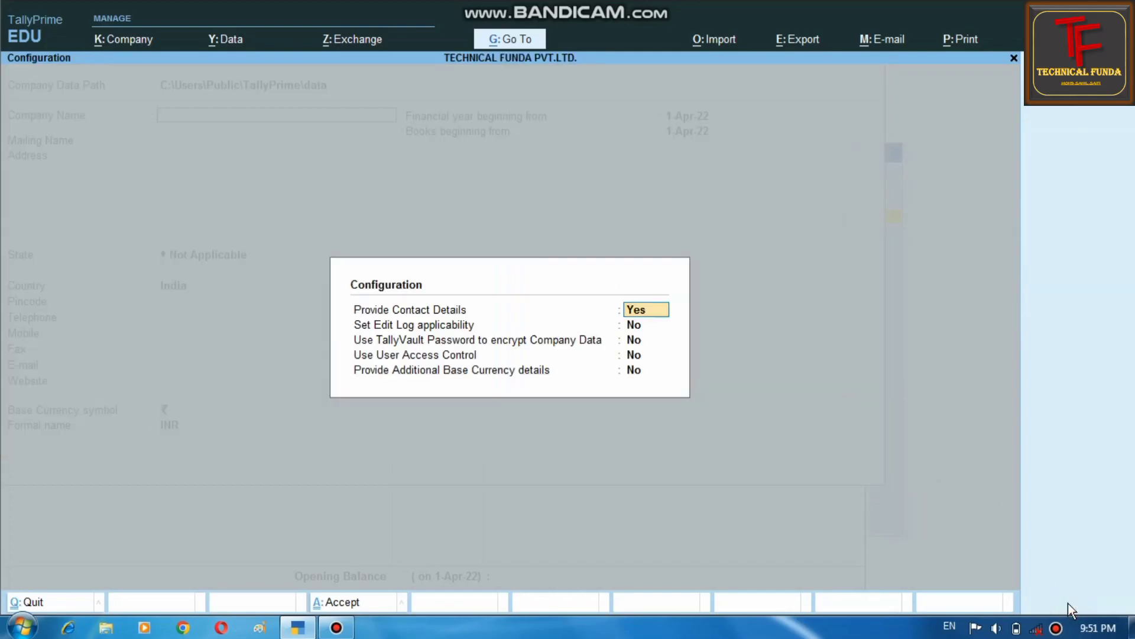
pyautogui.press('Return')
pyautogui.press('Return')
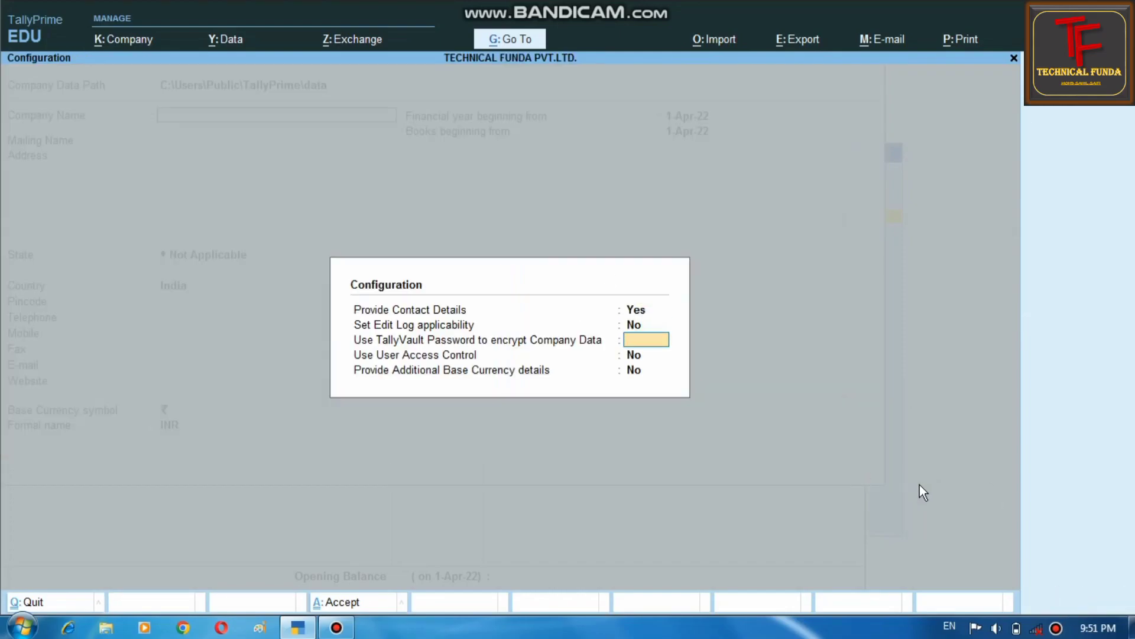
pyautogui.hotkey('ctrl', 'a')
# - Quit Company Creation and Ledger Creation, then close the masters list
pyautogui.press('Escape')
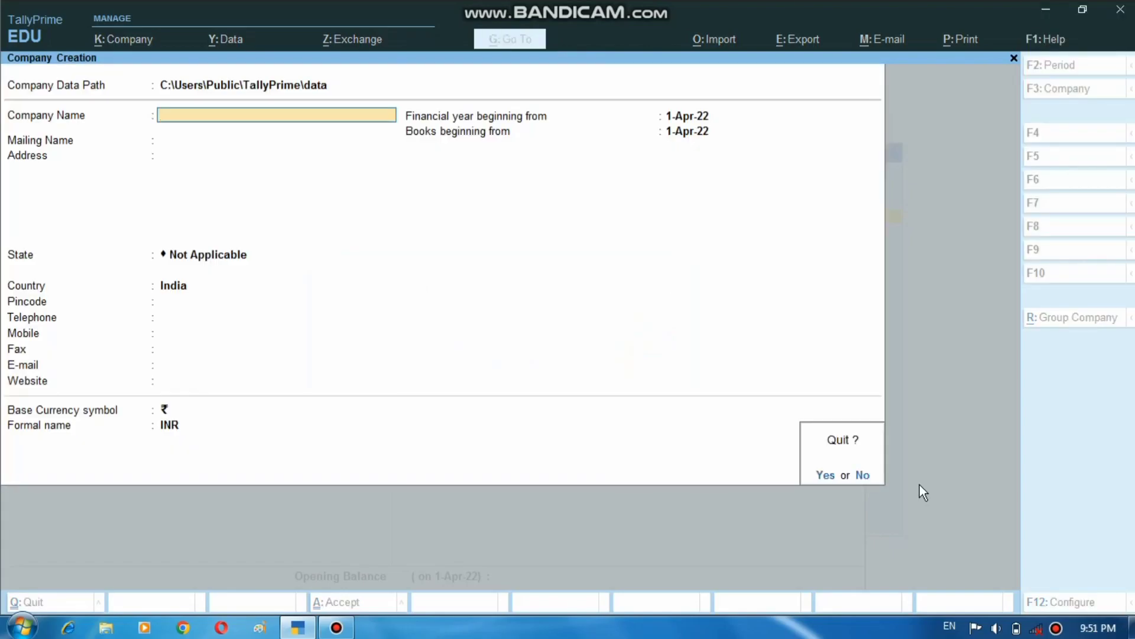
pyautogui.press('y')
pyautogui.press('Escape')
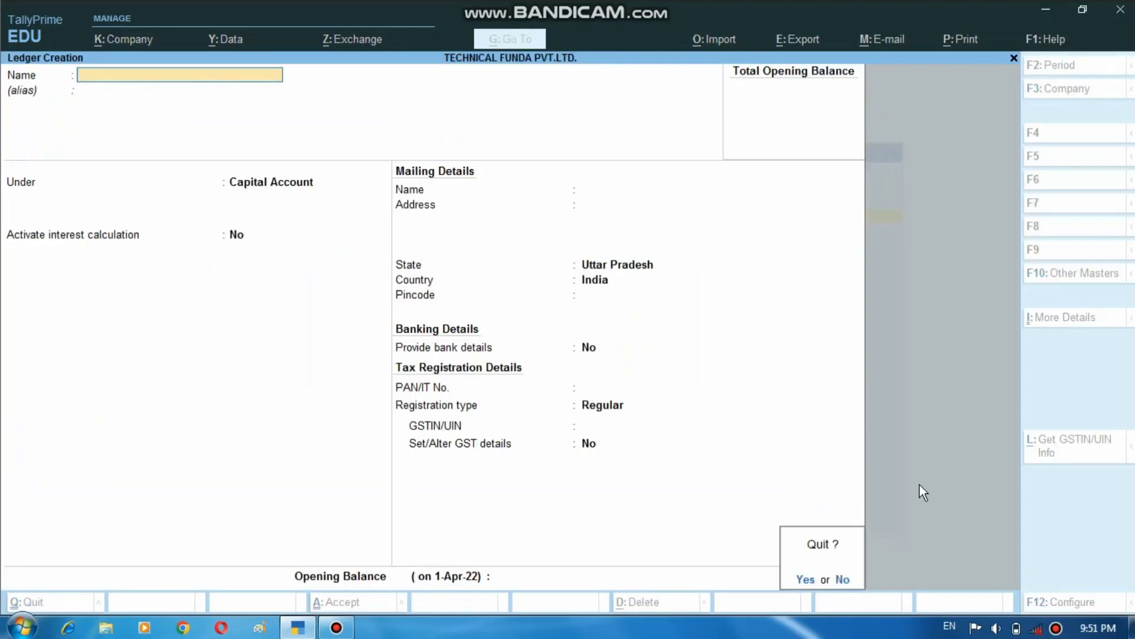
pyautogui.press('y')
pyautogui.press('Escape')
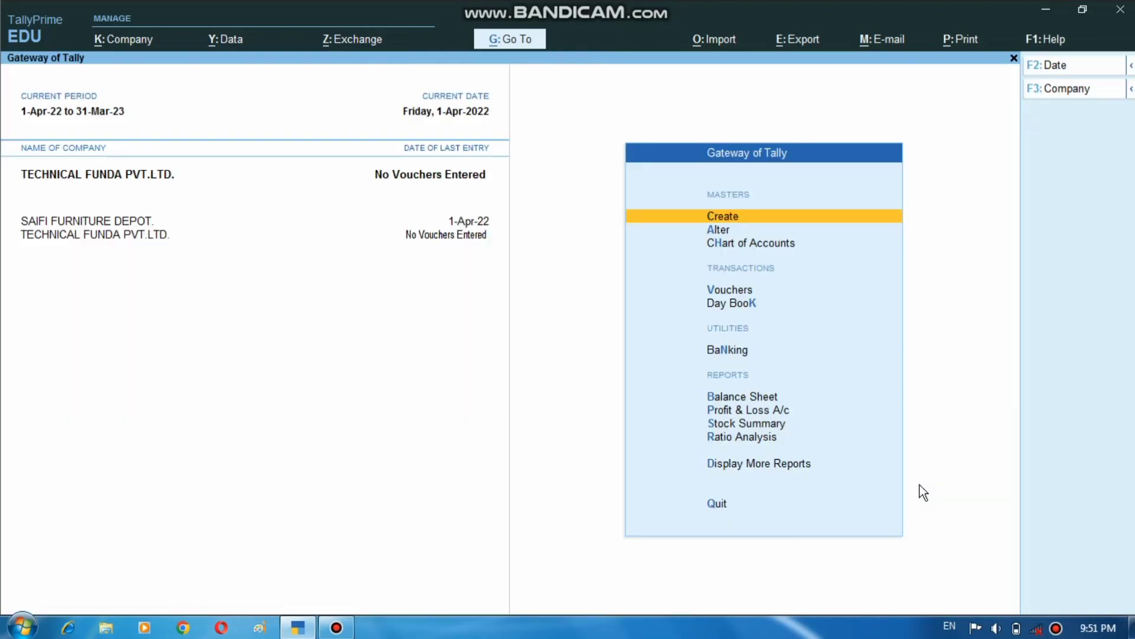